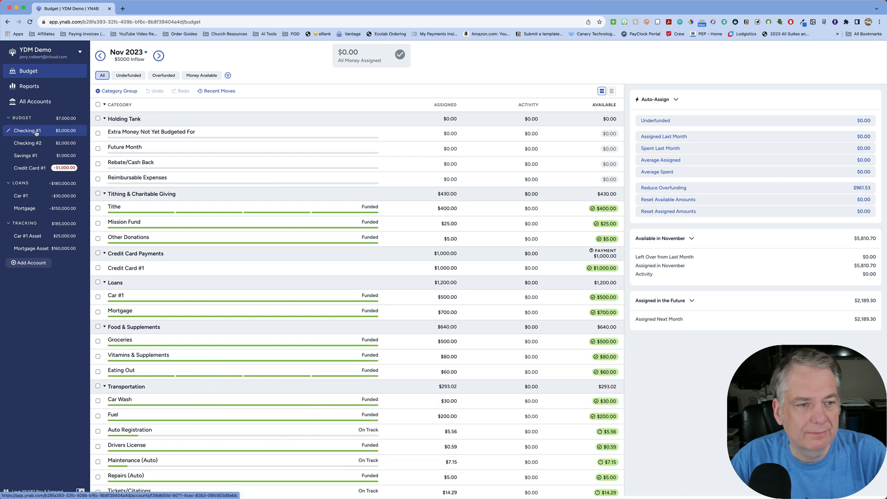
- Review the transaction registers of Checking #1, Checking #2 and Savings #1, and return to the November 2023 budget
click(37, 133)
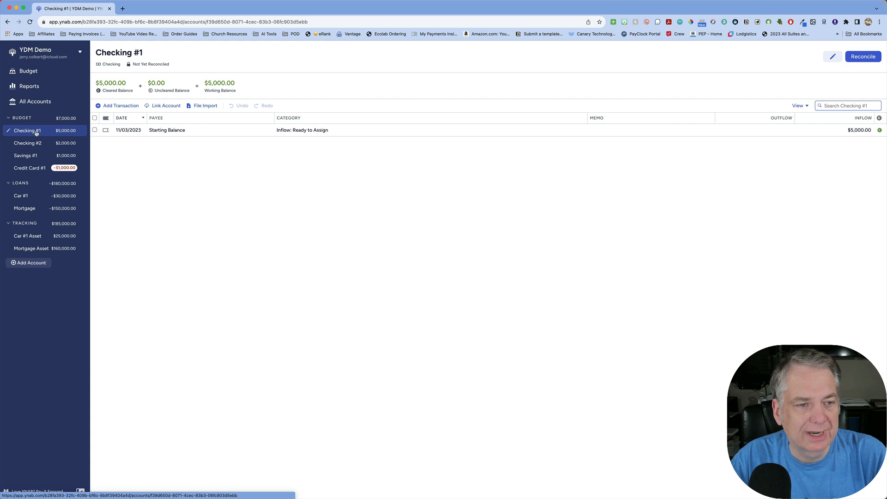
click(37, 144)
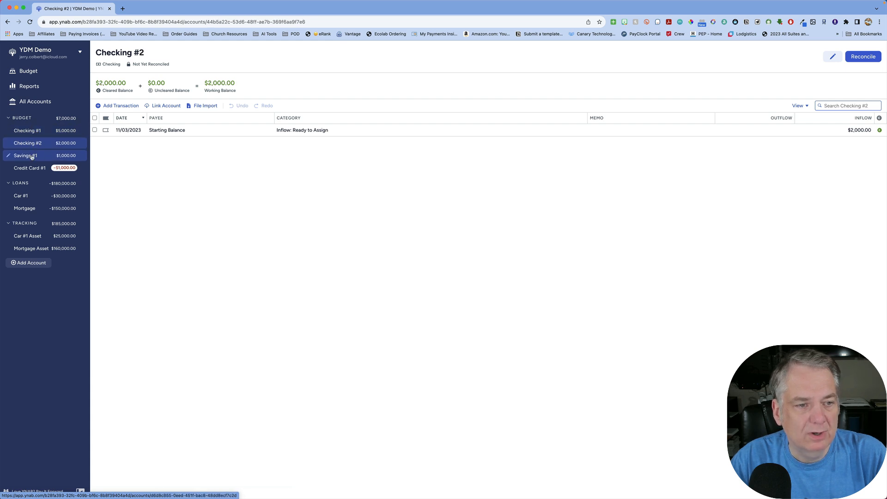
click(32, 157)
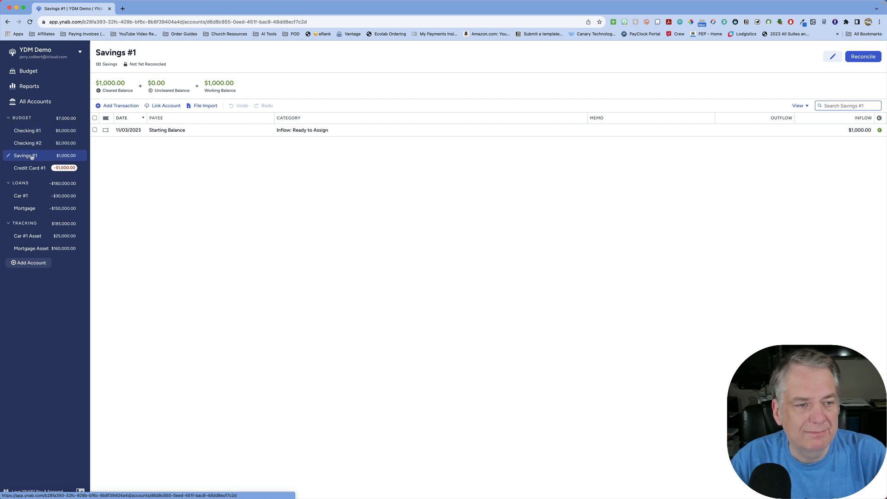
click(39, 72)
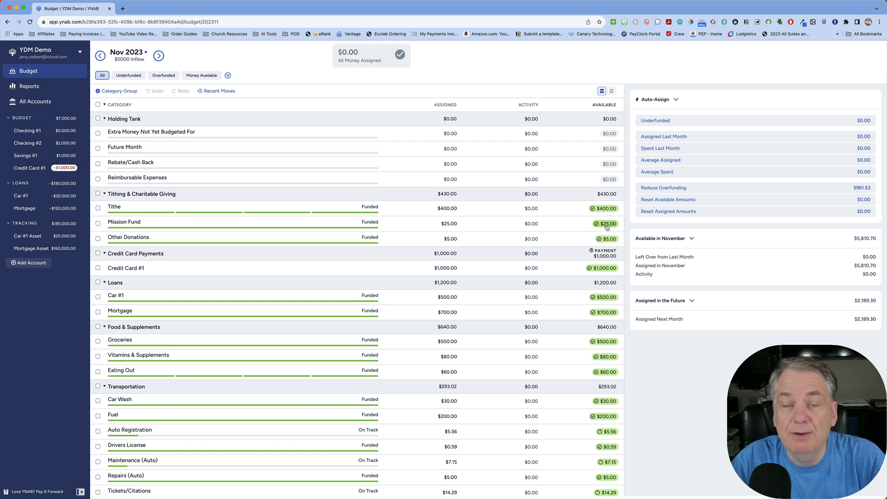
mouse_move(607, 227)
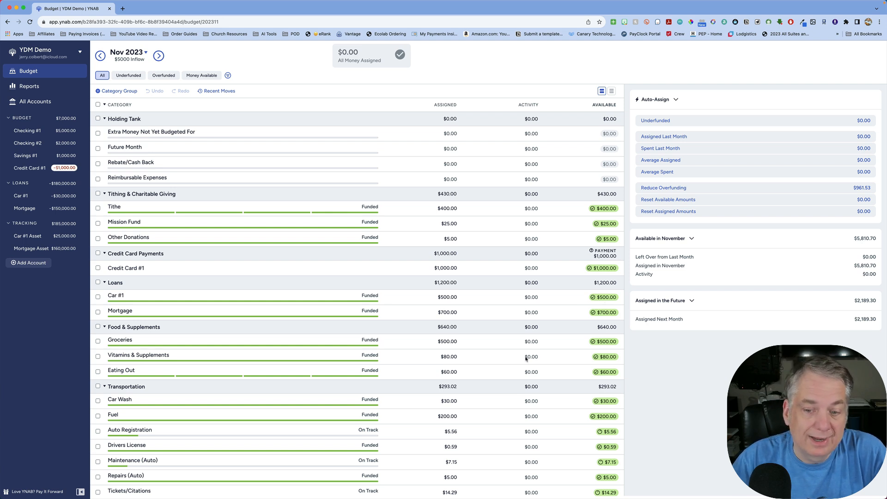
- Change the Groceries category's target to 125.00 needed weekly and save it
scroll(581, 202, down, 3)
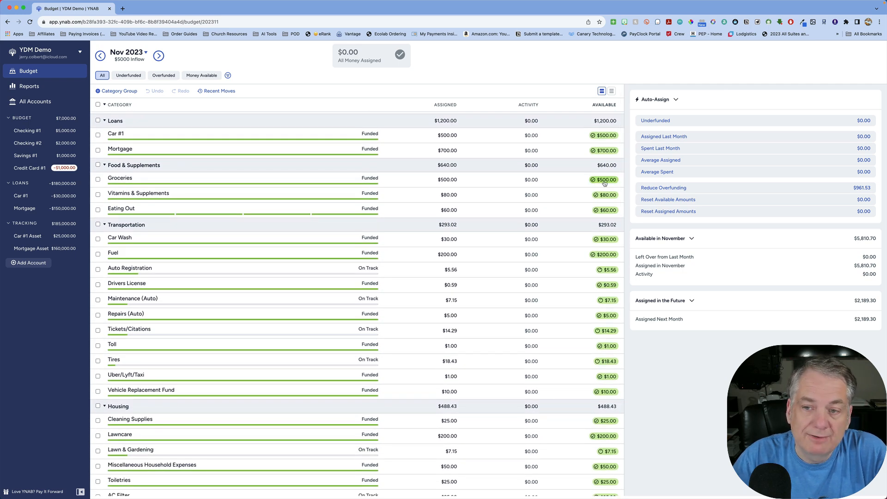
mouse_move(604, 183)
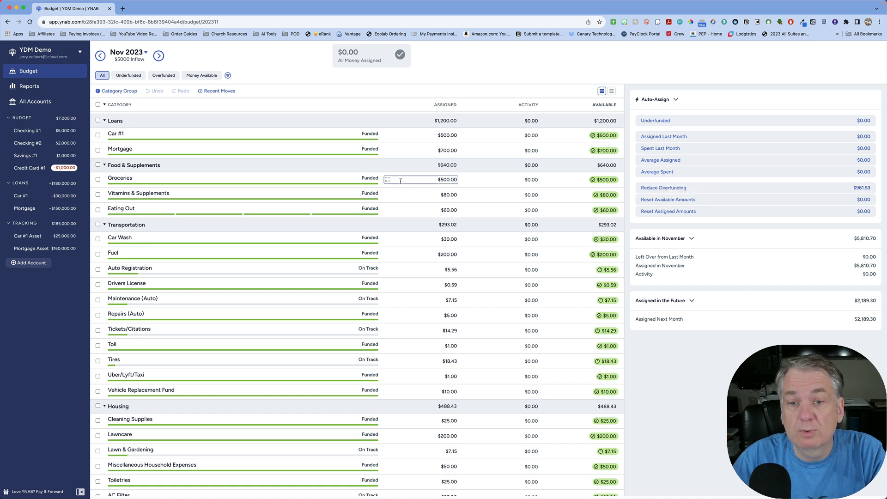
click(356, 183)
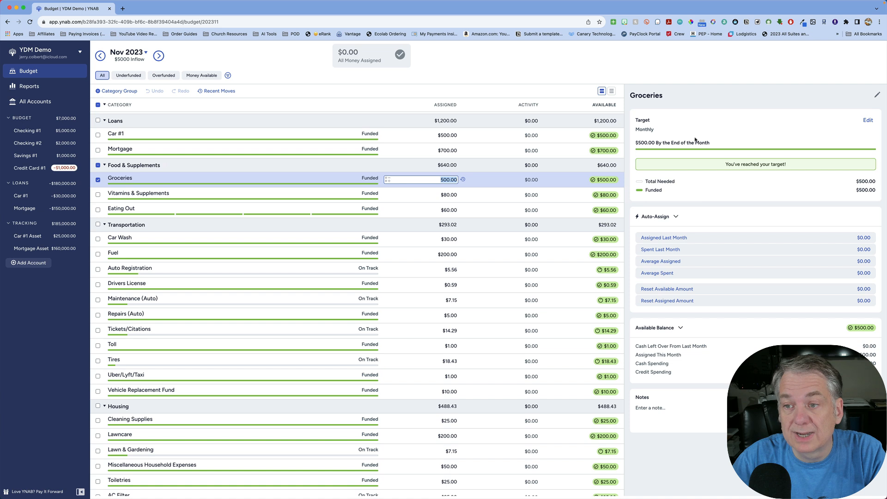
click(869, 121)
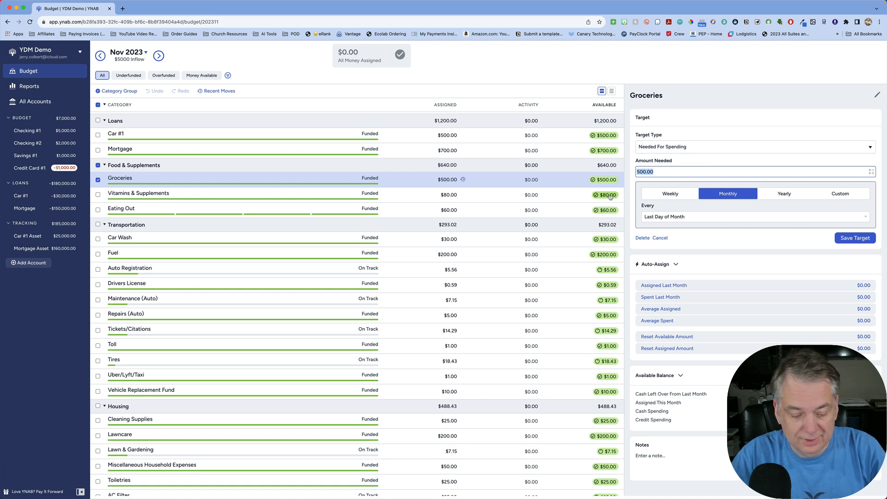
text(1)
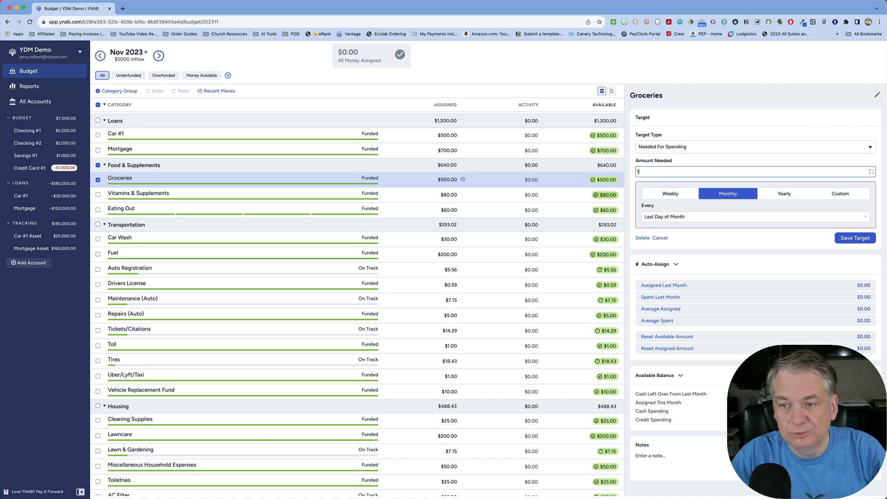
text(25)
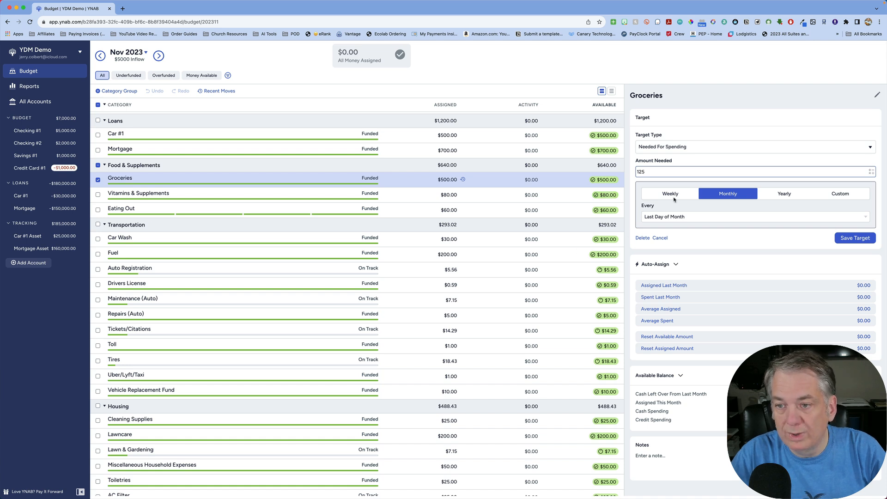
click(681, 195)
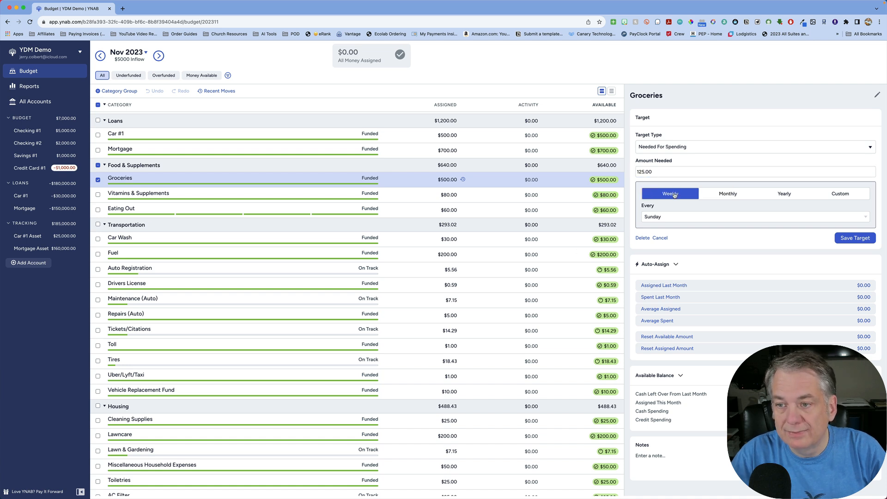
click(862, 239)
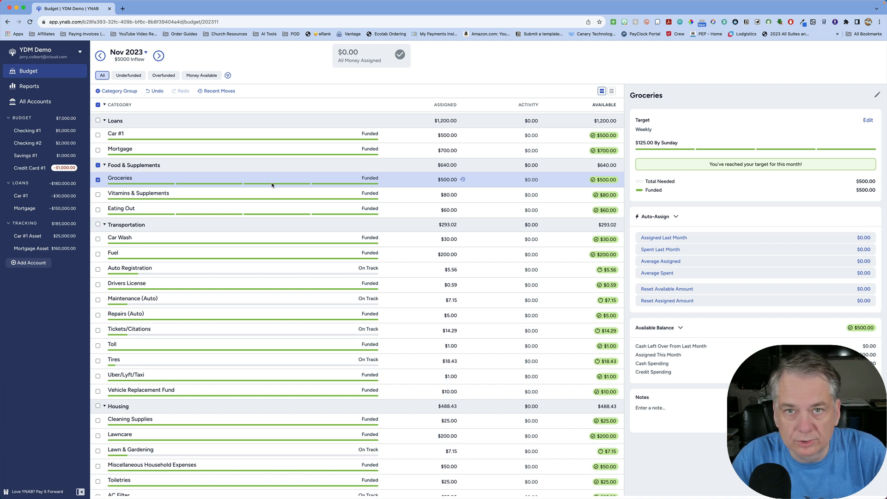
- Start a new transaction in Checking #1 with payee Walmart and category Groceries under Food & Supplies
click(41, 131)
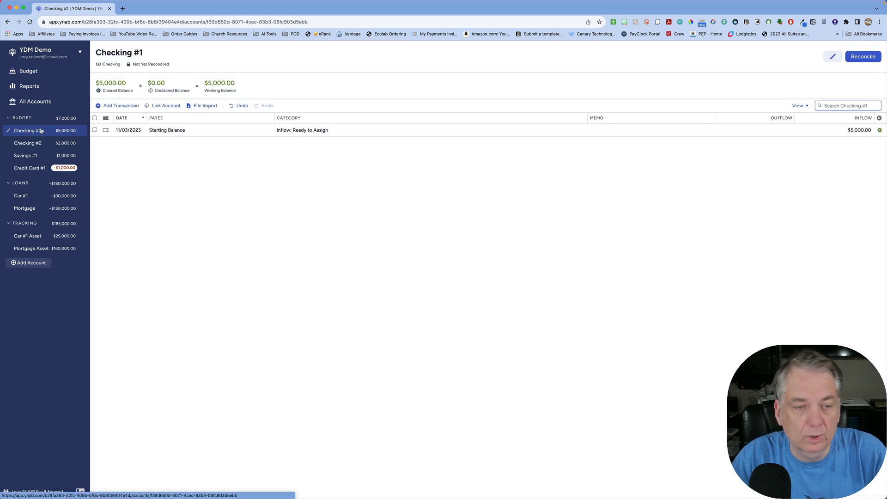
click(127, 106)
click(184, 130)
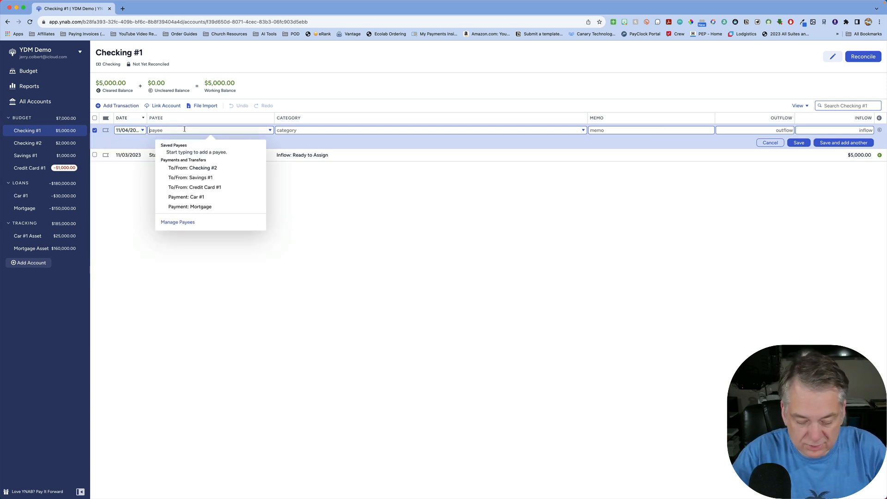
text(Walmart)
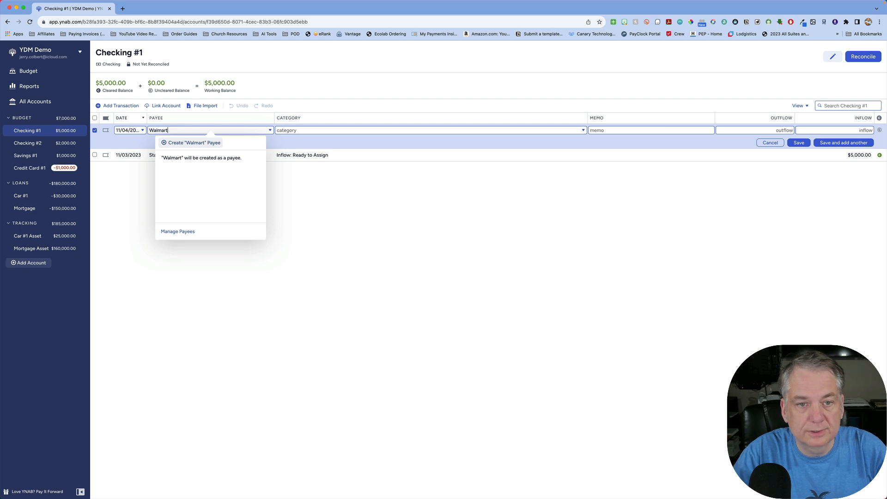
key(Tab)
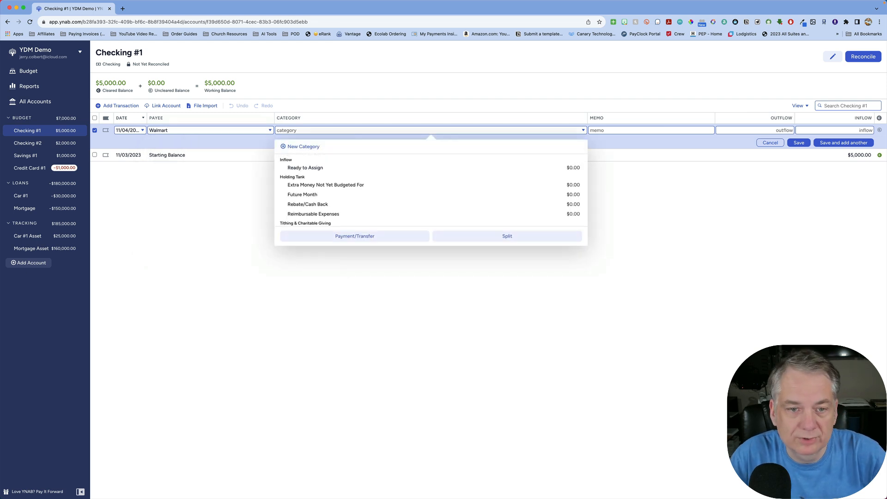
scroll(318, 185, down, 5)
scroll(314, 190, down, 2)
click(299, 186)
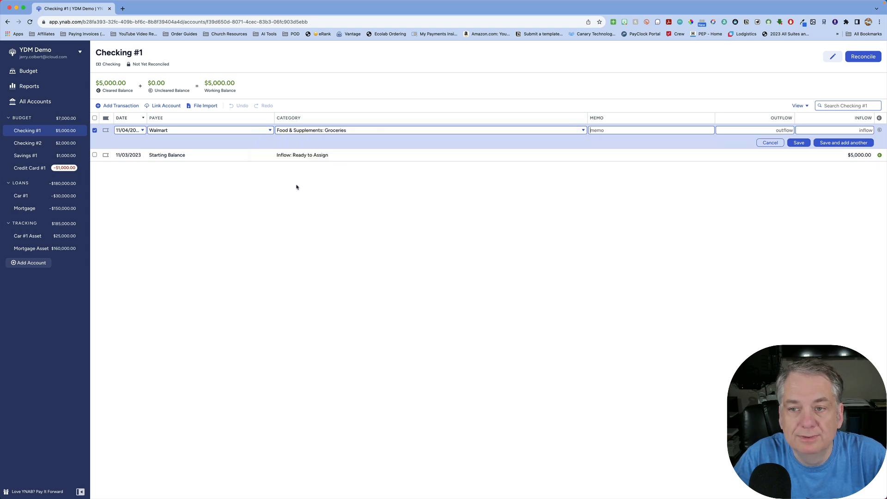
- Set the Walmart transaction's outflow to 120.00 and save it
click(767, 132)
text(125)
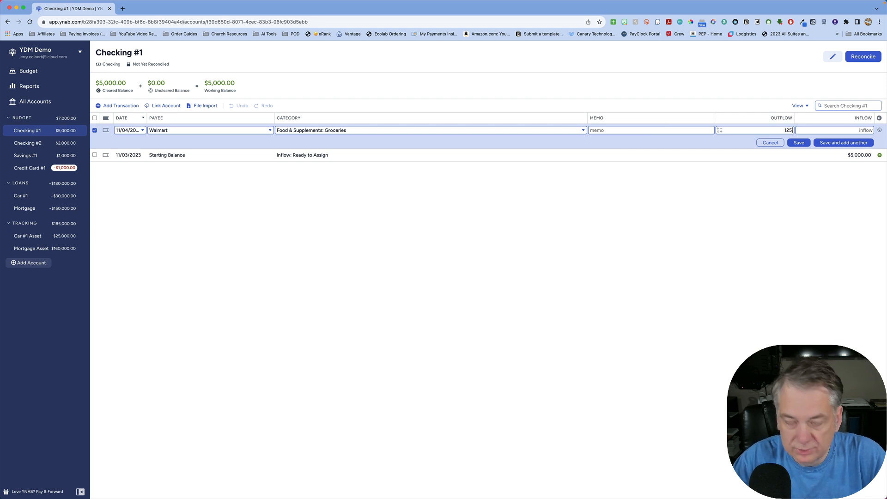
key(BackSpace)
key(BackSpace)
text(0.00)
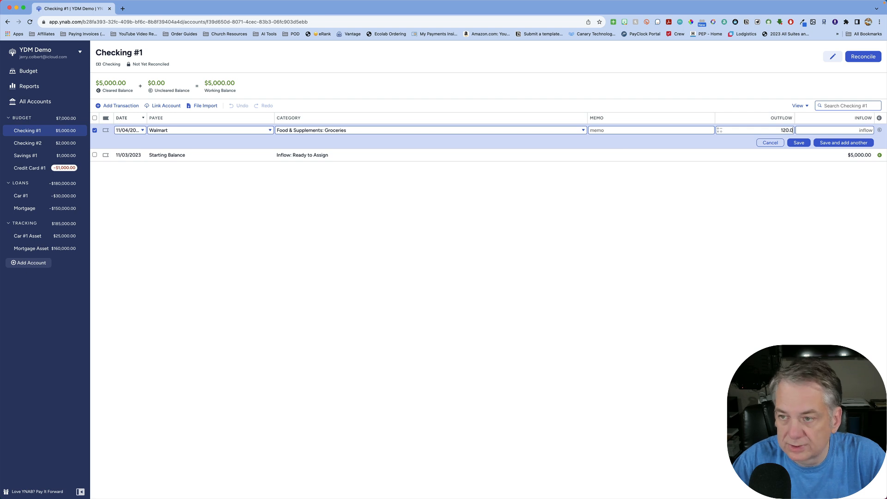
click(799, 142)
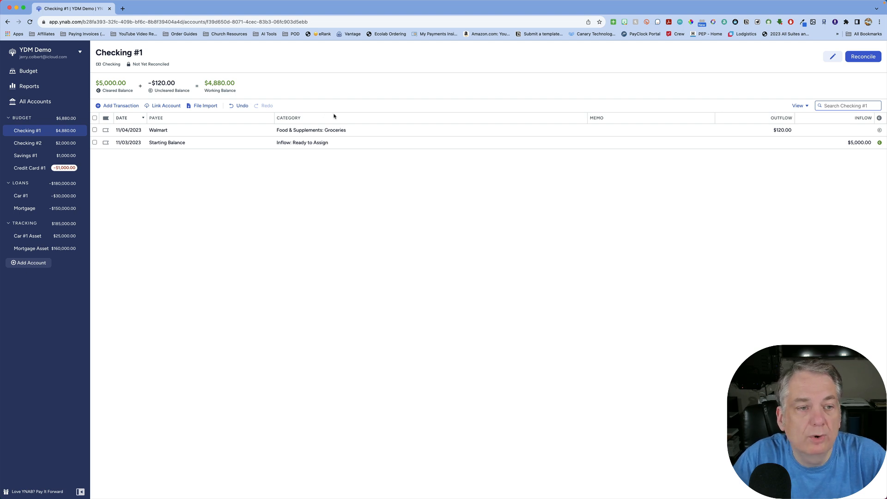
- Check the activity and available balance of the Groceries category in the November 2023 budget
click(34, 71)
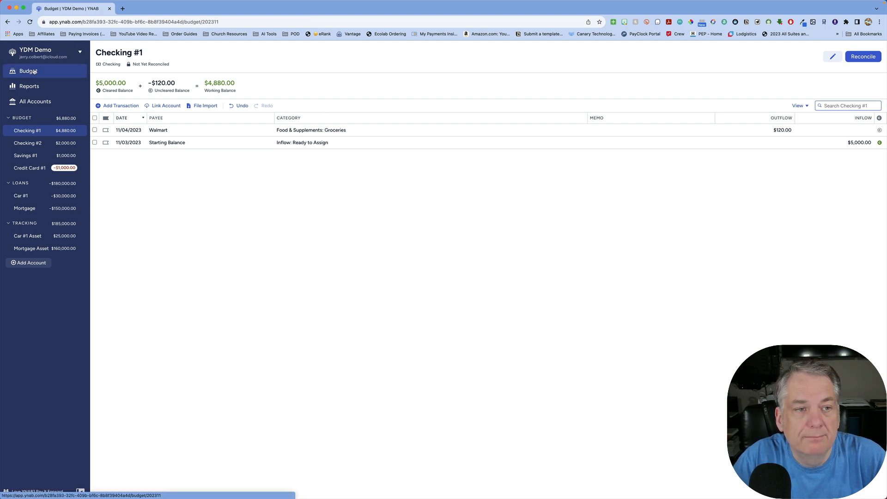
scroll(453, 218, down, 1)
scroll(453, 217, down, 5)
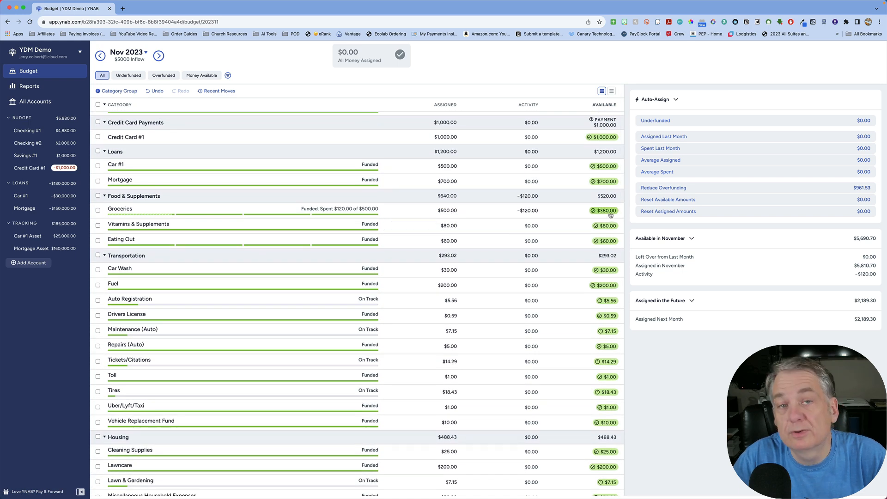
mouse_move(606, 212)
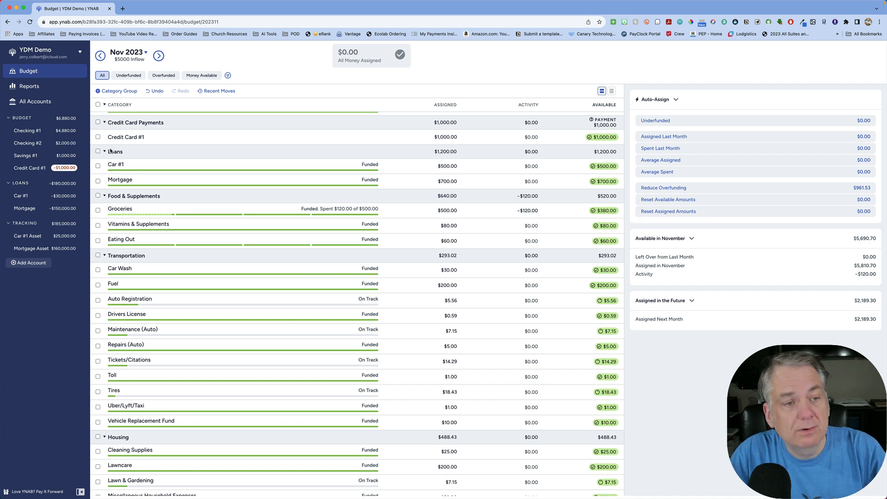
- Reopen the Walmart transaction in Checking #1 for editing and turn its category into a multi-category split
click(36, 134)
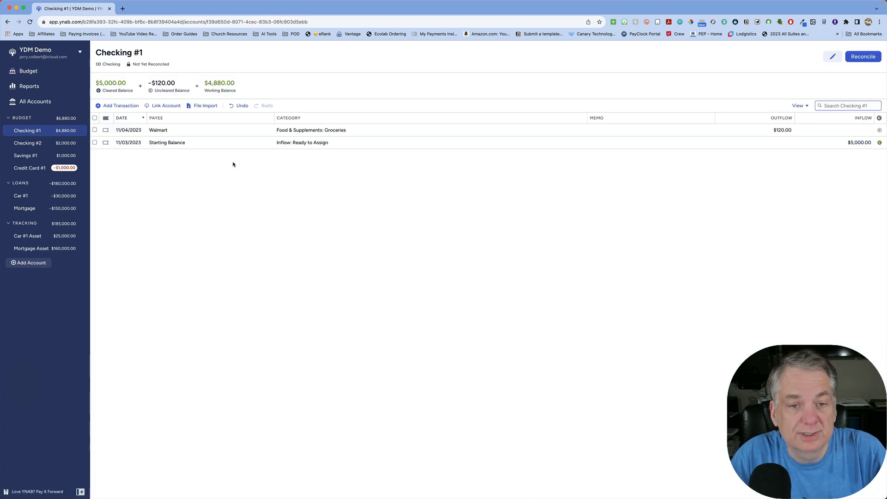
click(318, 130)
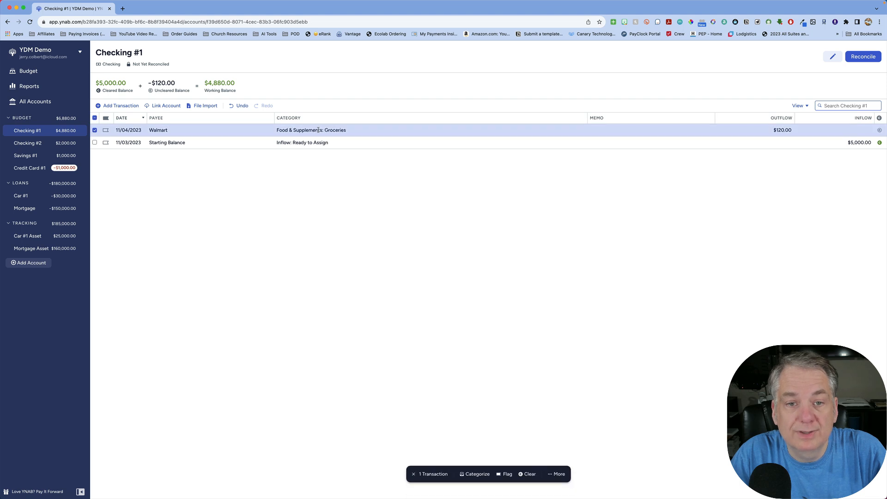
click(323, 130)
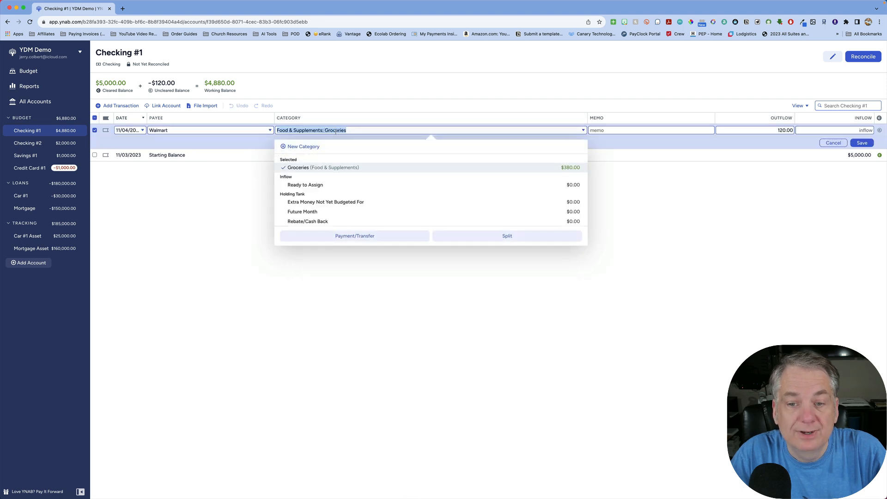
click(507, 237)
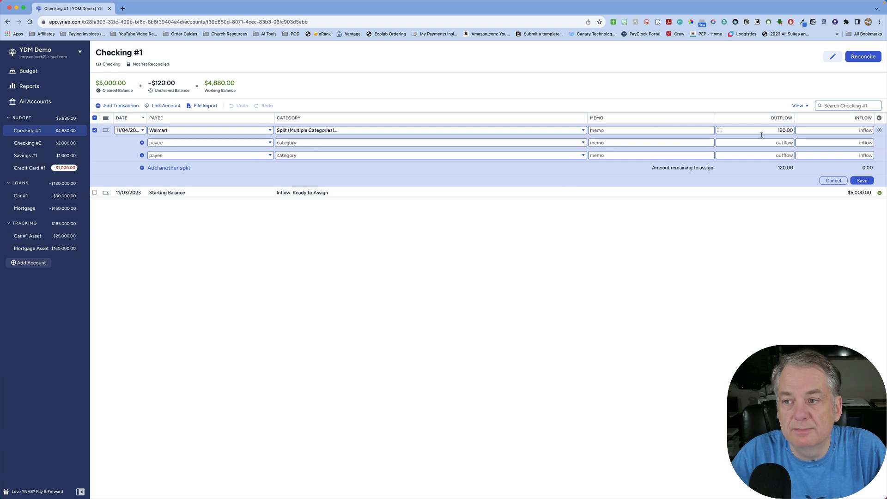
- Assign the first split line to Groceries with an outflow of 100
click(411, 143)
text(gro)
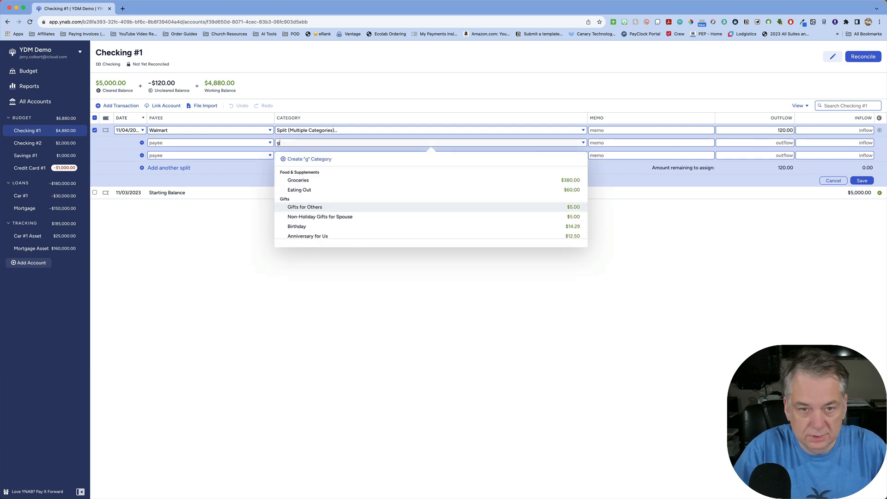
click(302, 181)
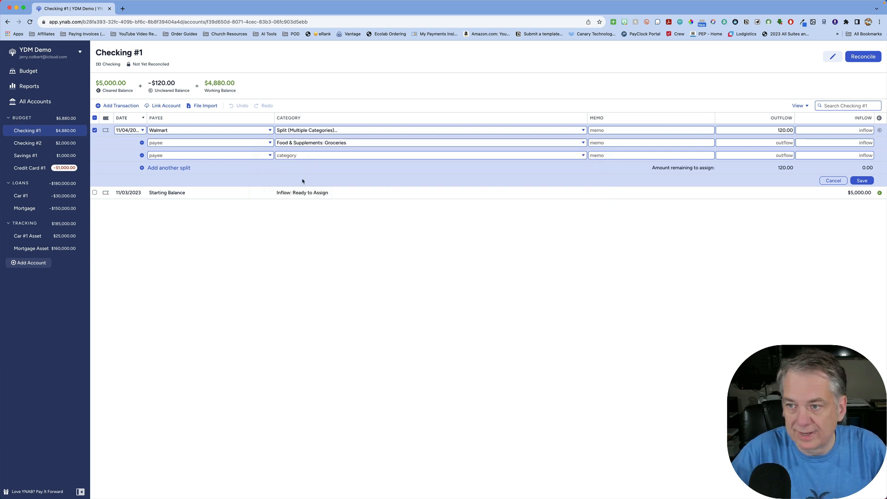
click(798, 144)
text(100)
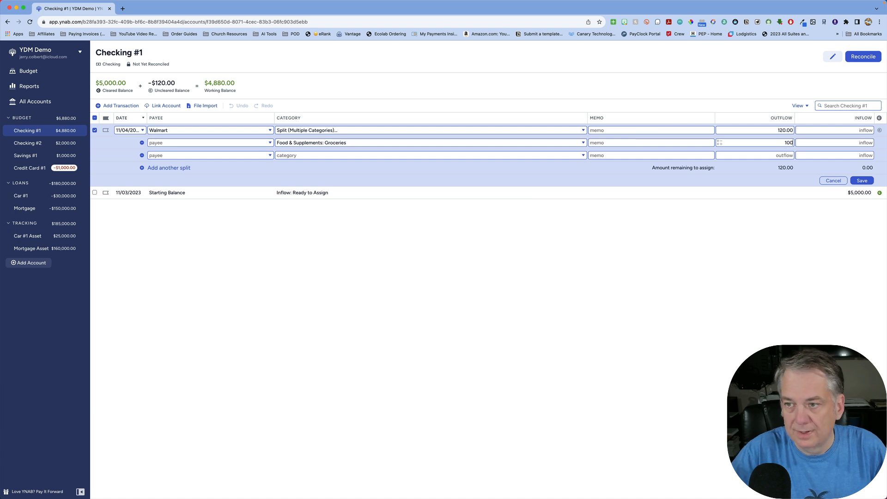
- Assign the second split line to Cleaning Supplies with an outflow of 20 and save the split transaction
click(382, 155)
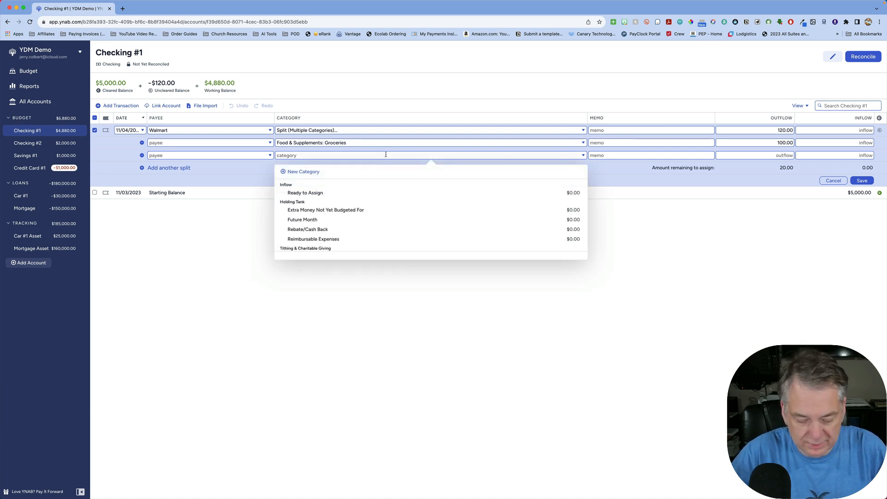
text(cle)
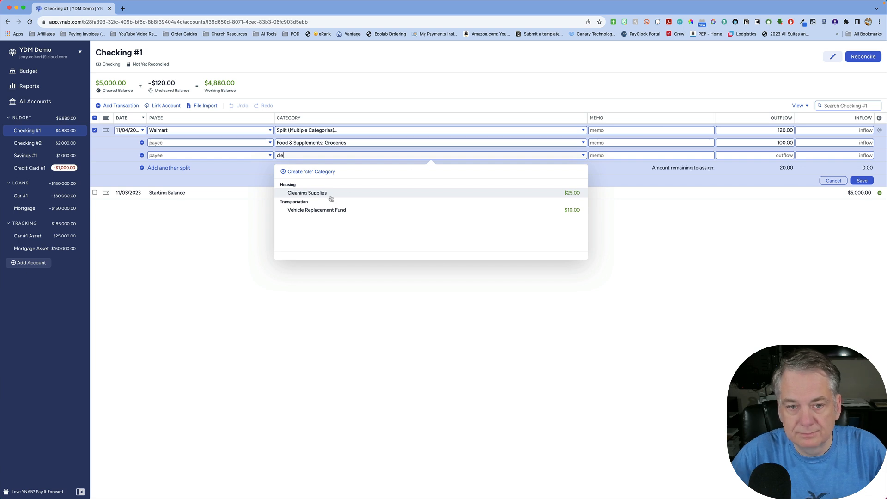
click(315, 194)
text(20)
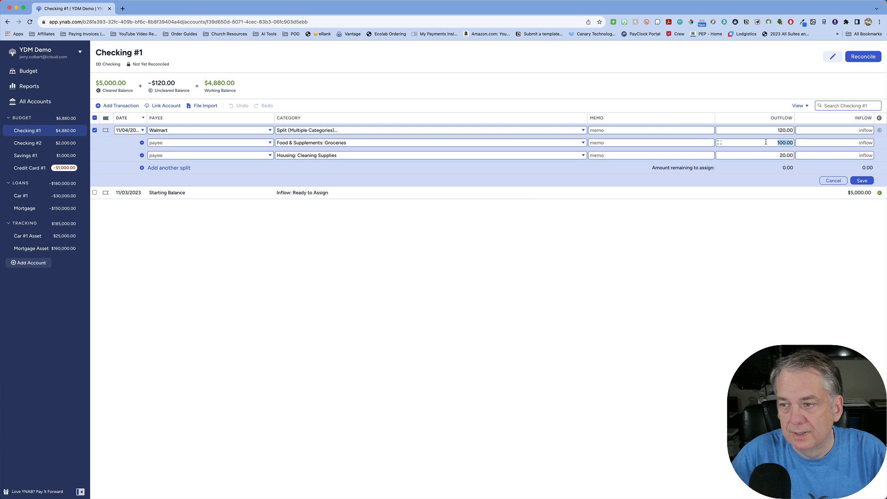
click(865, 183)
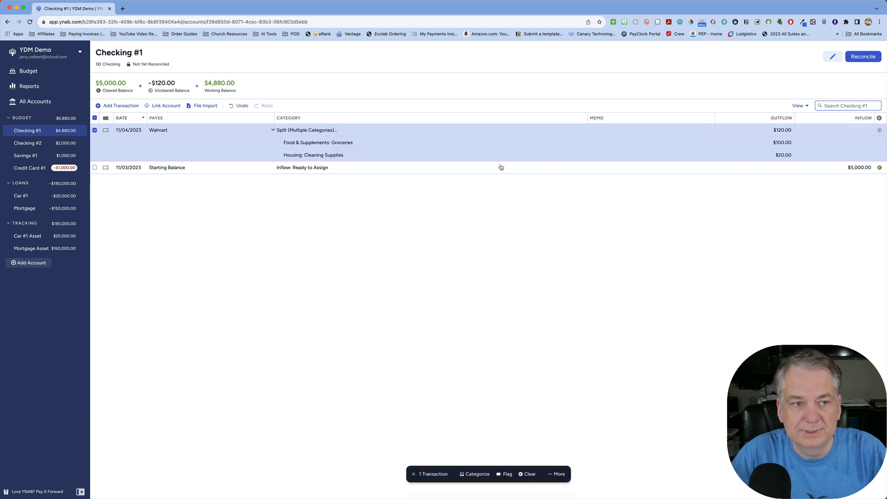
- Check the activity and available amounts of Groceries and Cleaning Supplies in the November 2023 budget
click(47, 73)
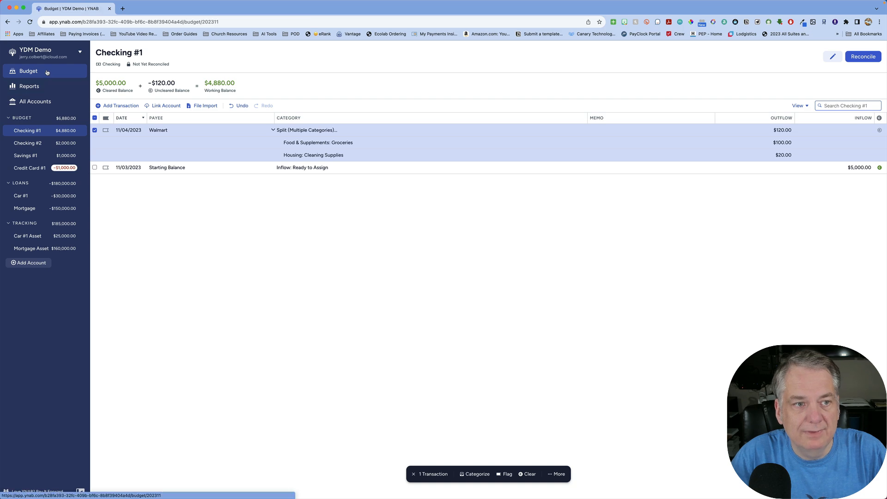
scroll(350, 219, down, 5)
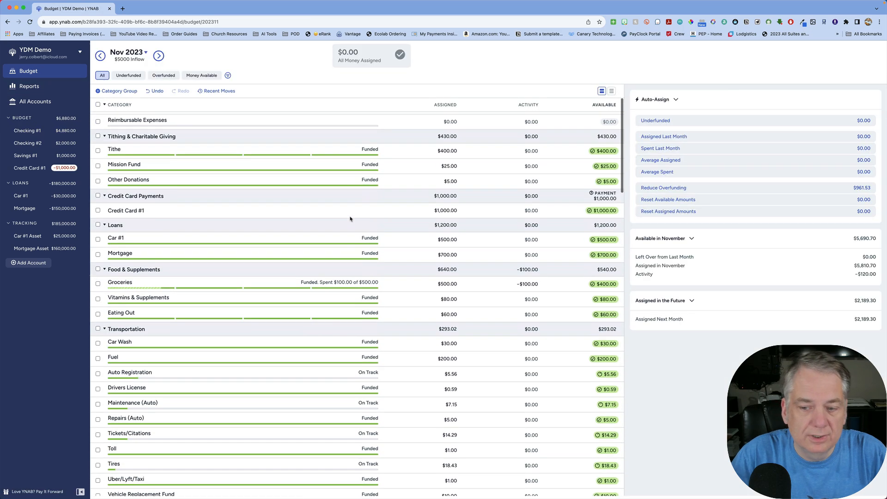
scroll(472, 185, up, 3)
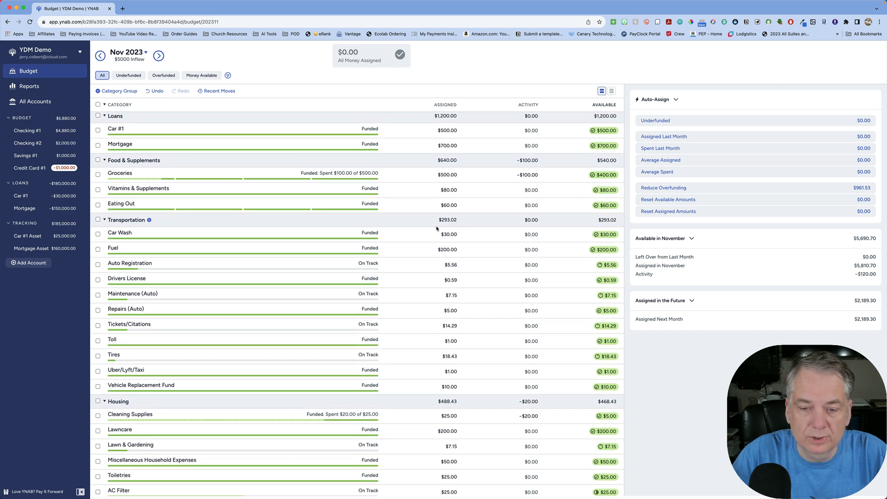
scroll(437, 228, down, 1)
scroll(479, 234, down, 4)
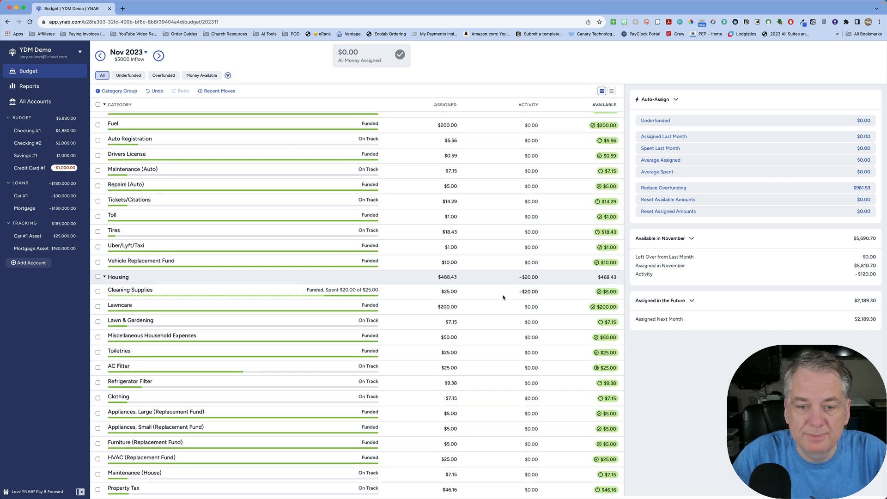
scroll(504, 297, up, 12)
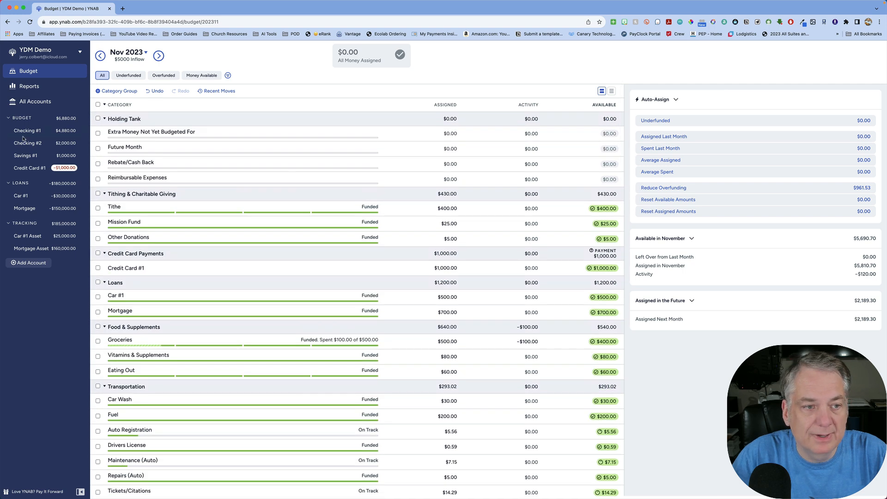
- Look at the reconcile prompt of Checking #1, dismiss it and mark the Walmart transaction as cleared
click(31, 133)
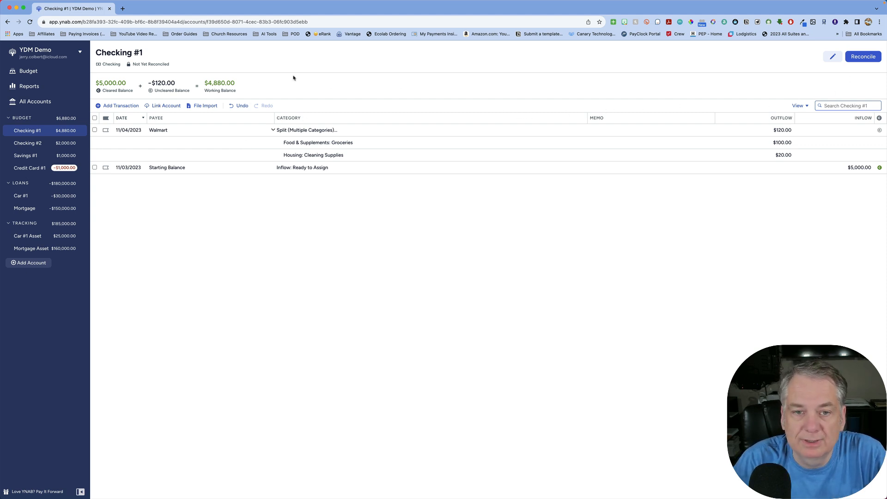
click(864, 59)
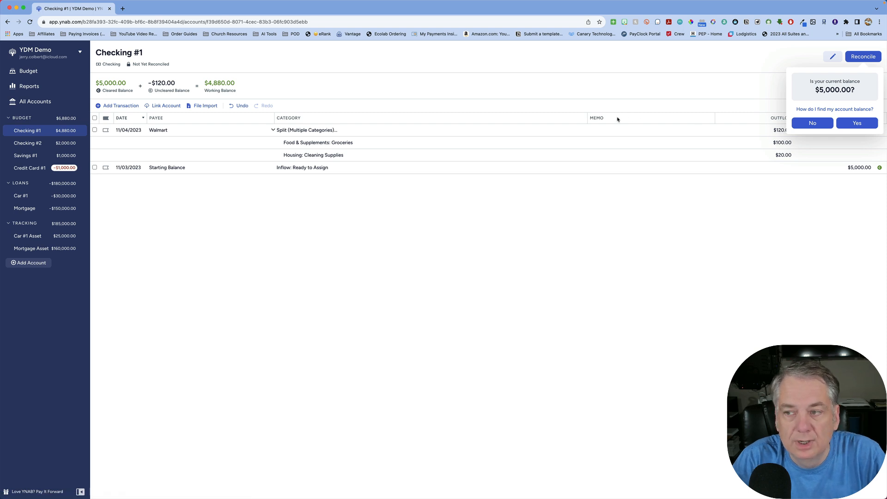
click(679, 84)
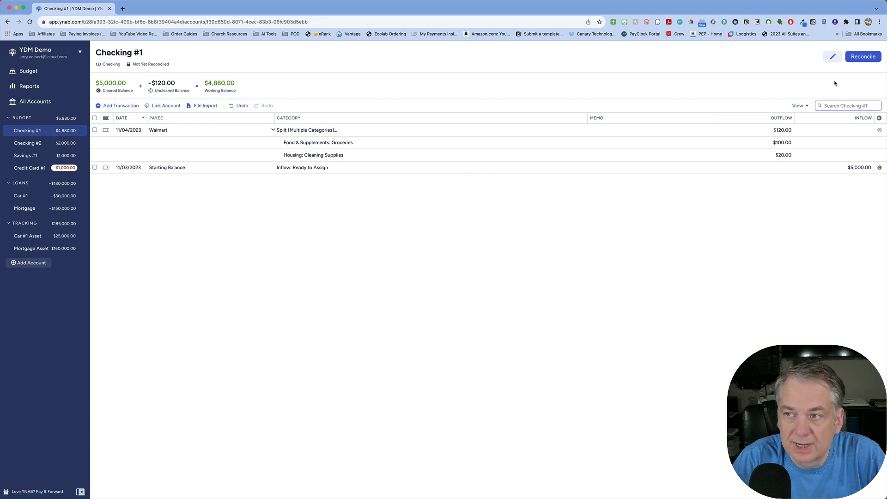
click(880, 130)
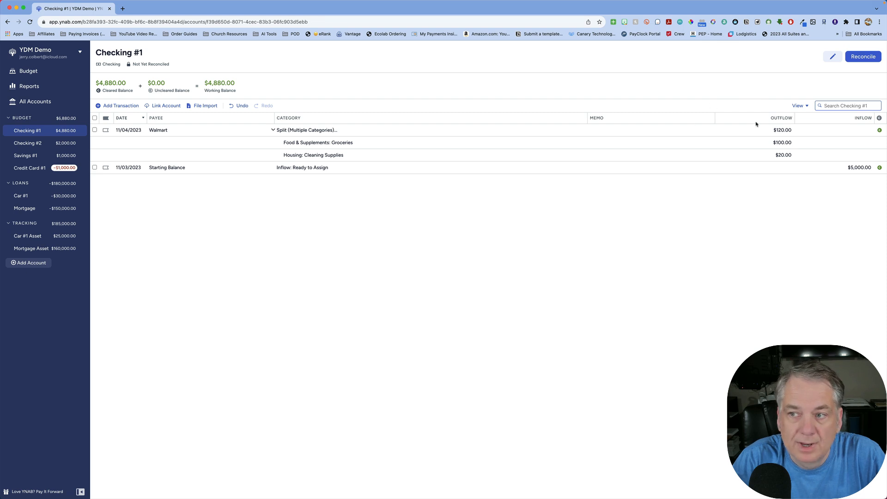
- Turn on the running balance in the Checking #1 register's view options, leaving reconciled transactions hidden
click(805, 107)
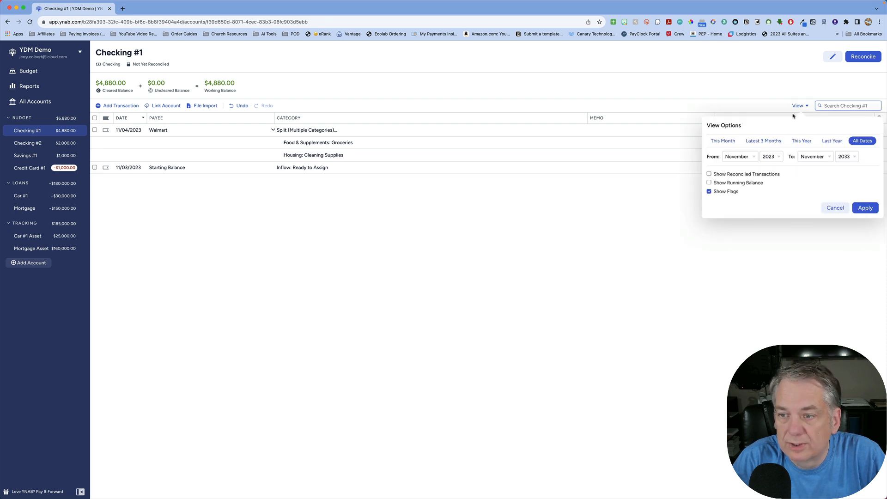
click(710, 174)
click(710, 183)
click(711, 174)
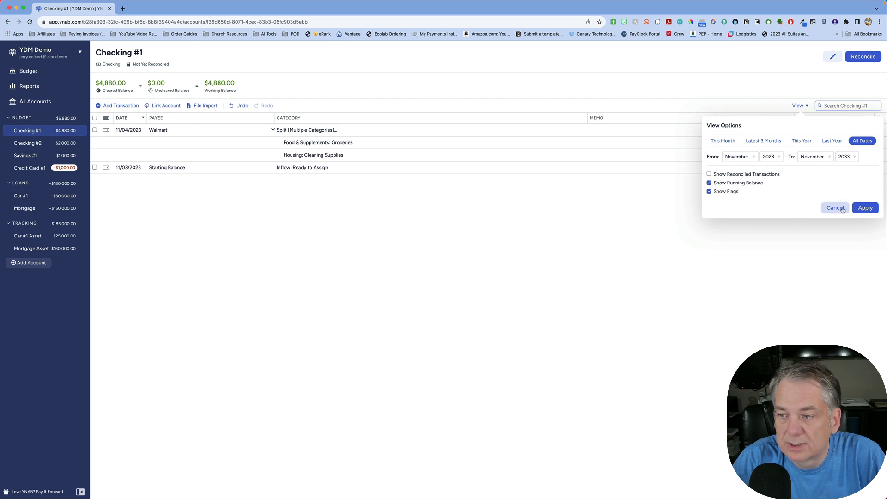
click(867, 209)
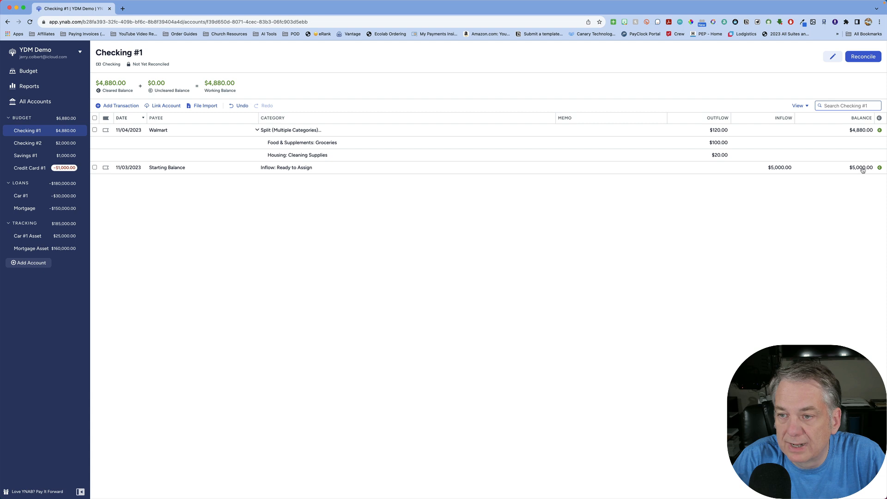
- Try the This Month, Latest 3 Months and This Year date ranges on the Checking #1 register and return it to All Dates
click(807, 106)
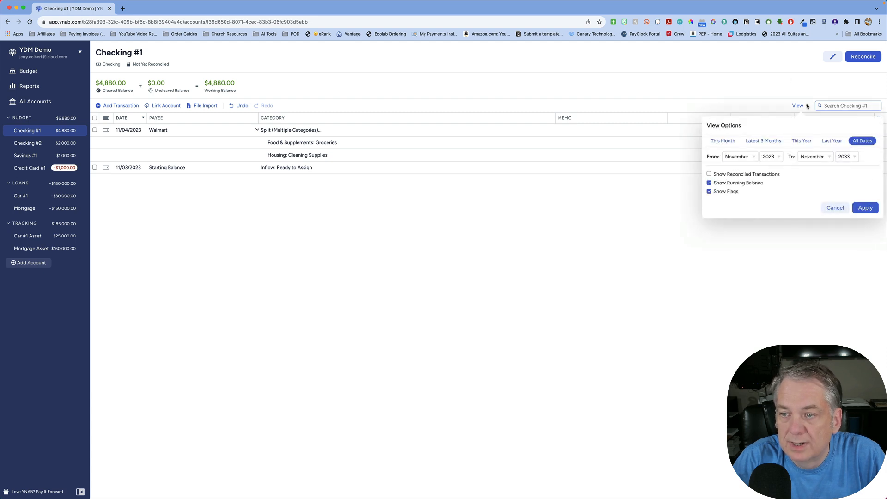
click(730, 143)
click(806, 108)
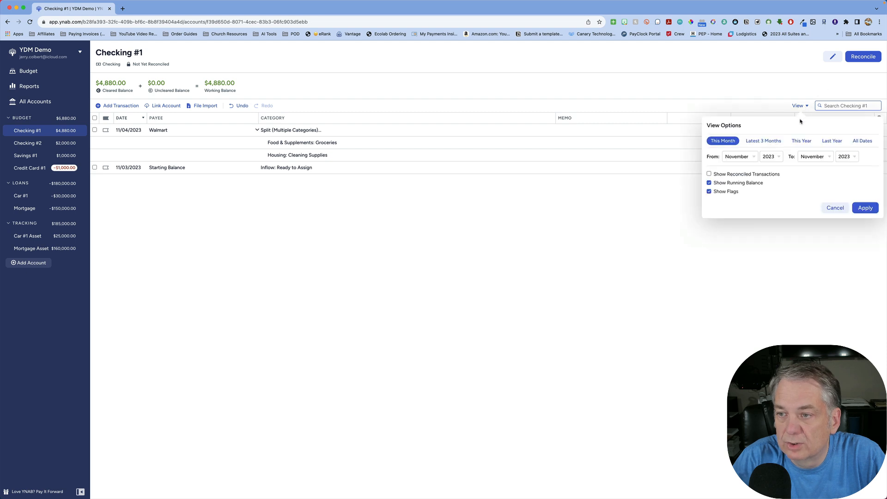
click(773, 142)
click(806, 107)
click(808, 142)
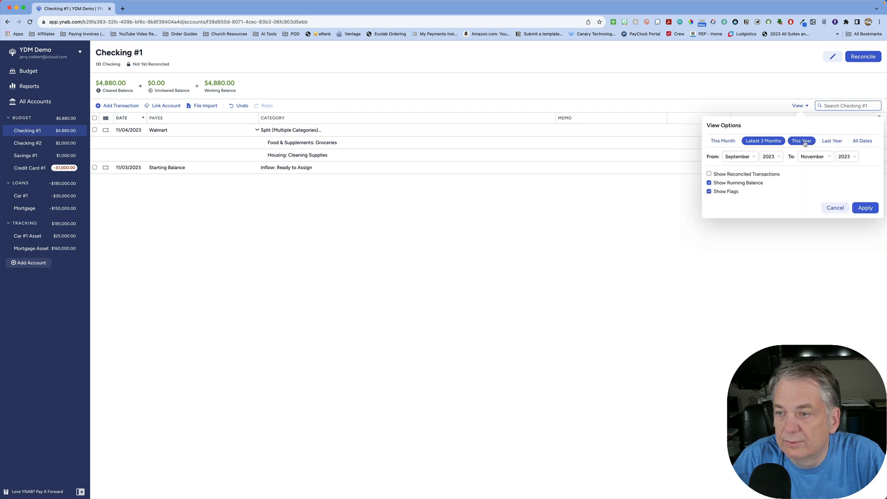
click(801, 106)
click(862, 141)
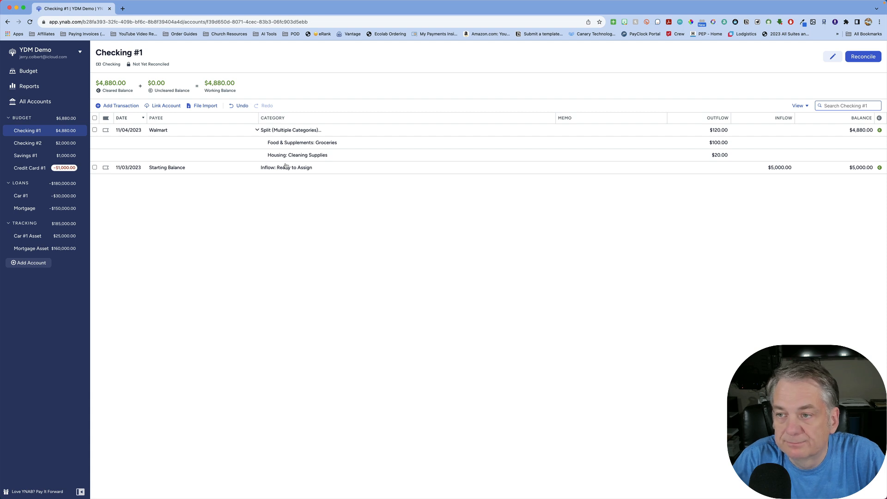
click(804, 106)
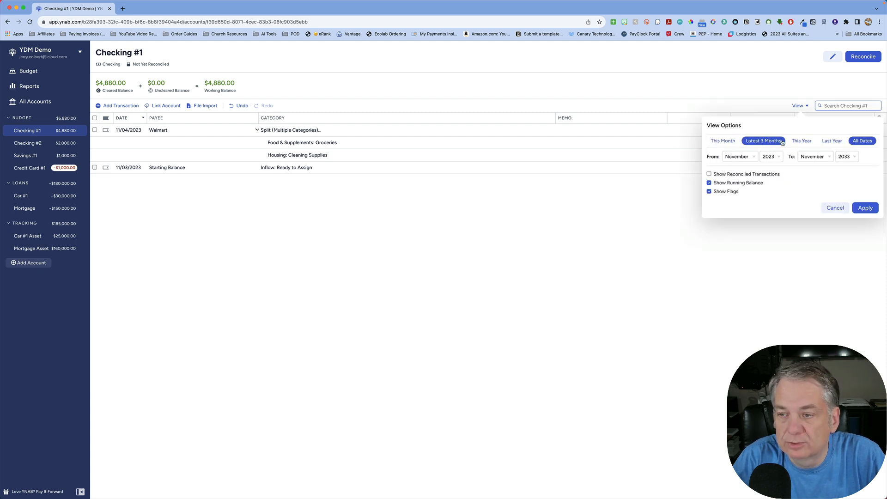
click(748, 158)
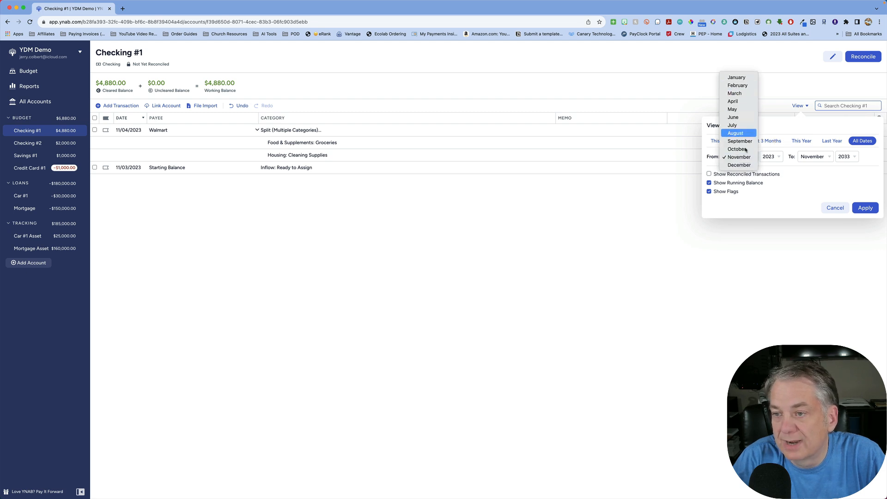
click(813, 186)
click(837, 211)
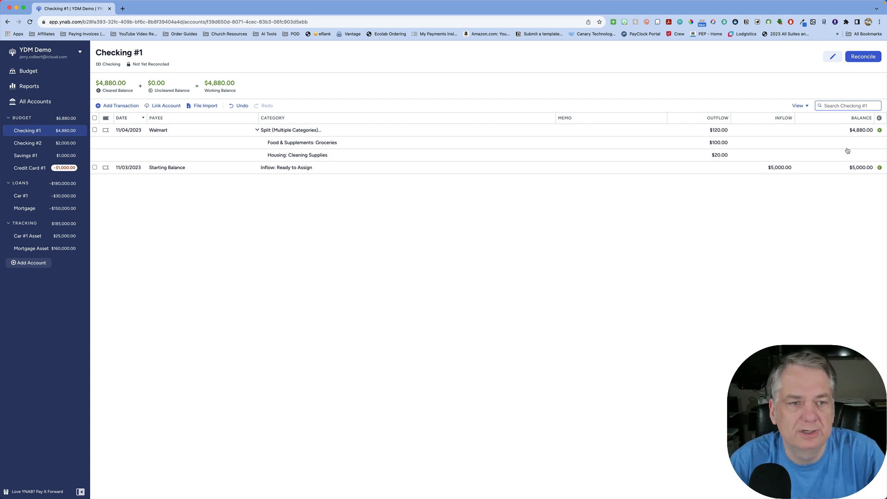
- Record a Walmart purchase in Credit Card #1 dated 11/04/2023, categorized as Groceries with an outflow of 100, and save it
click(38, 169)
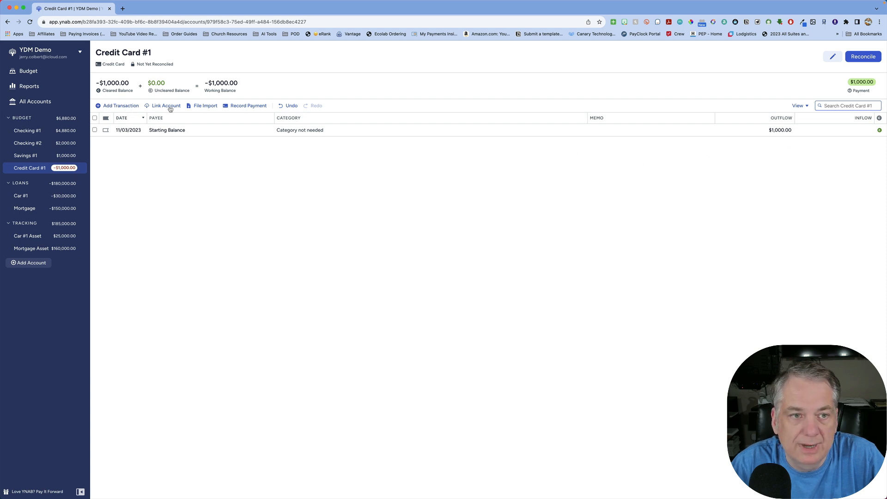
click(47, 72)
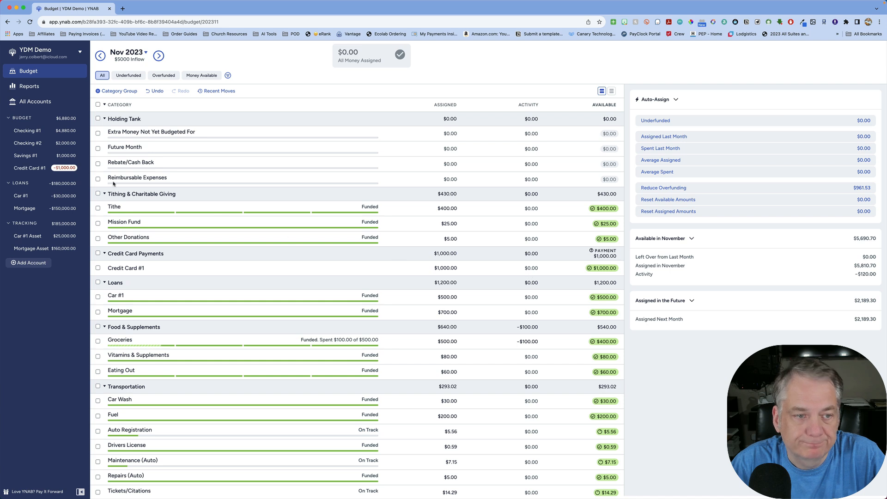
click(60, 170)
click(121, 105)
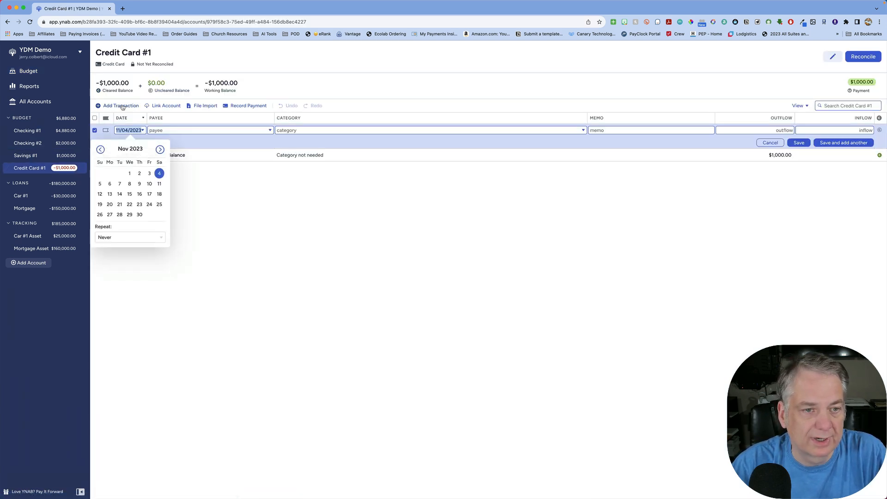
click(186, 130)
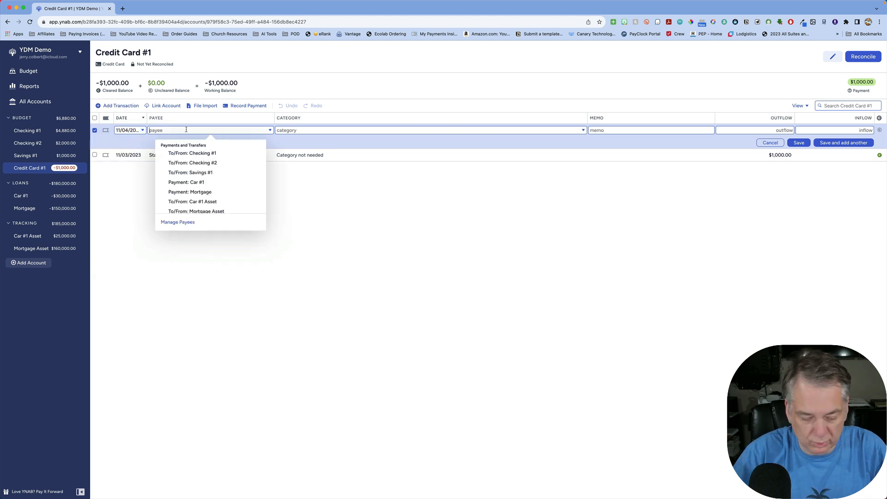
text(Walmart)
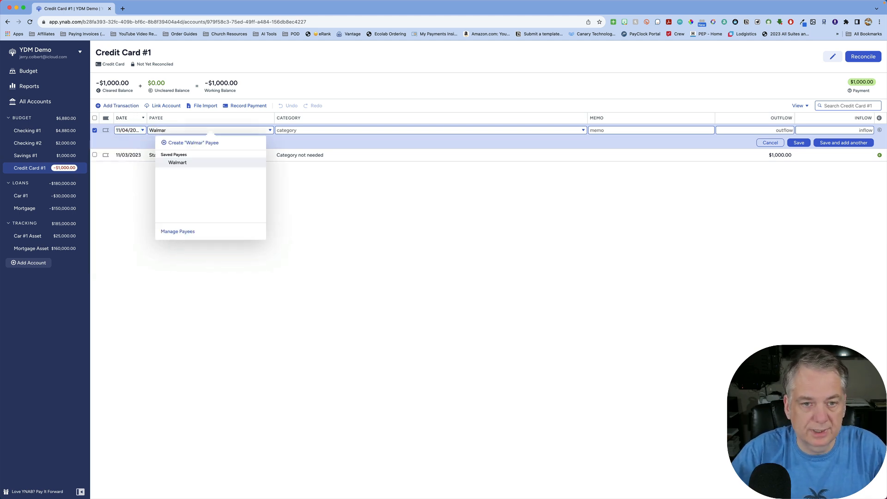
key(Tab)
key(Tab)
key(Tab)
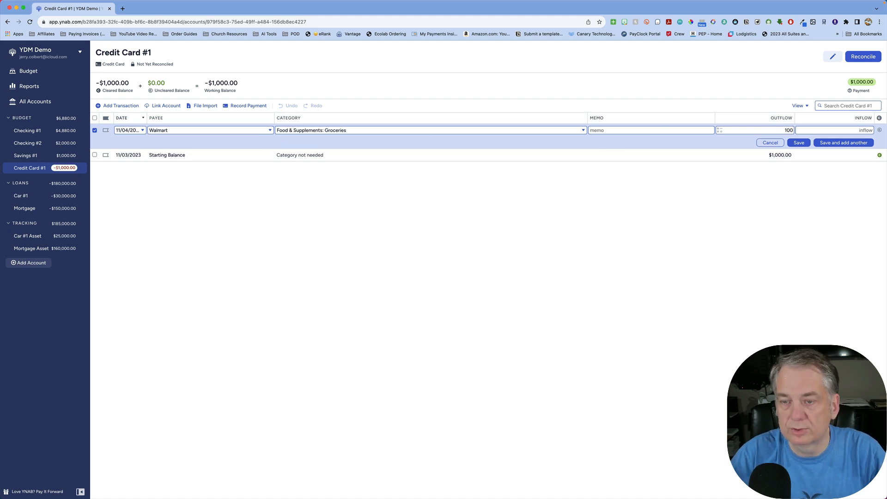
click(799, 143)
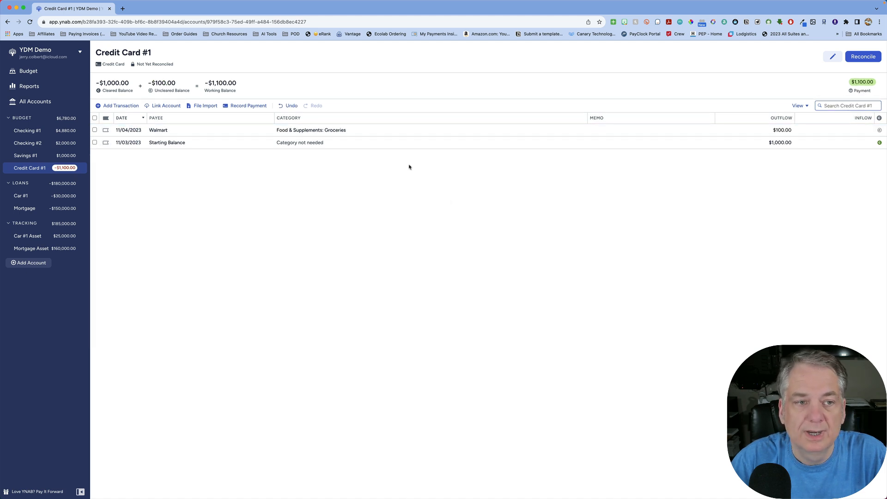
- Examine the activity and available amounts of the Credit Card #1 payment and Groceries categories in the November 2023 budget
click(41, 72)
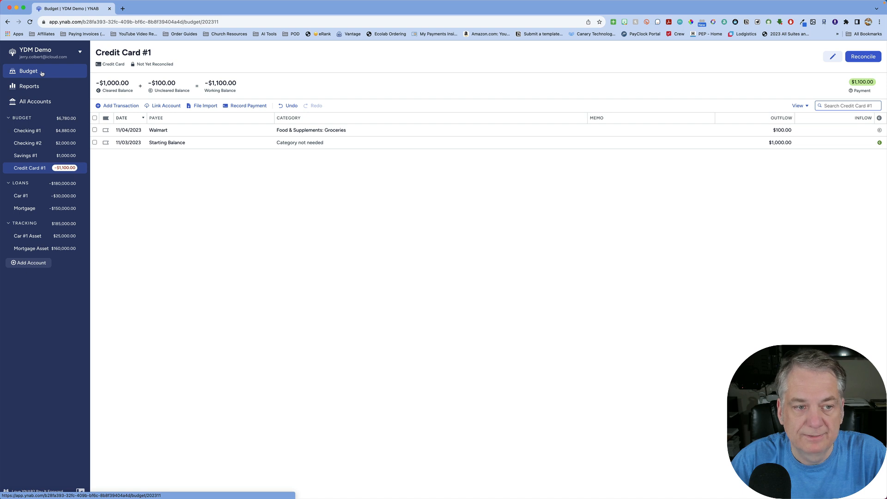
scroll(532, 278, down, 1)
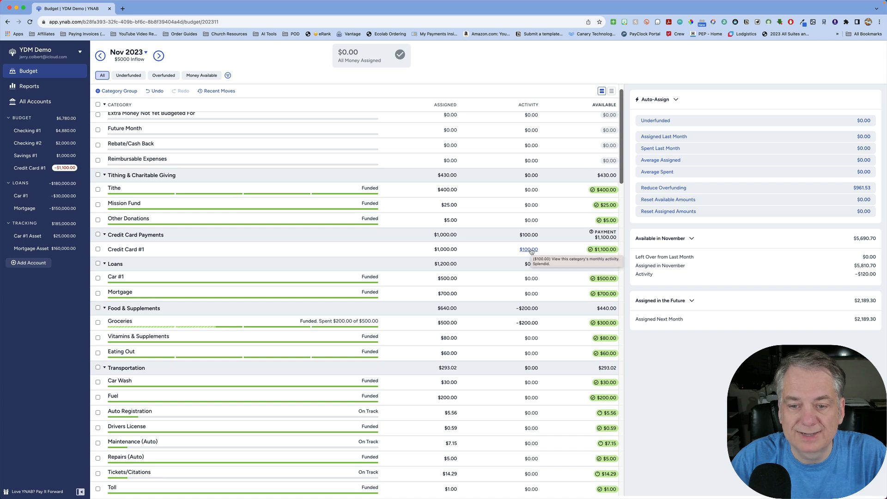
click(443, 249)
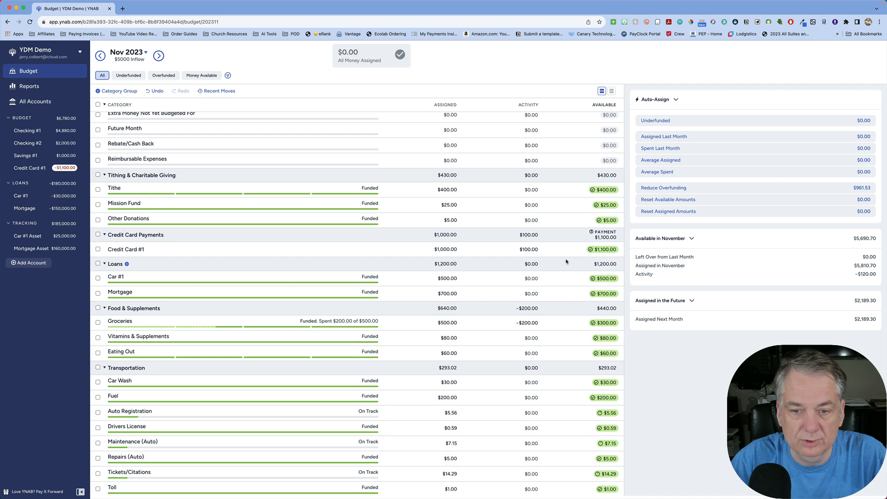
scroll(555, 276, down, 3)
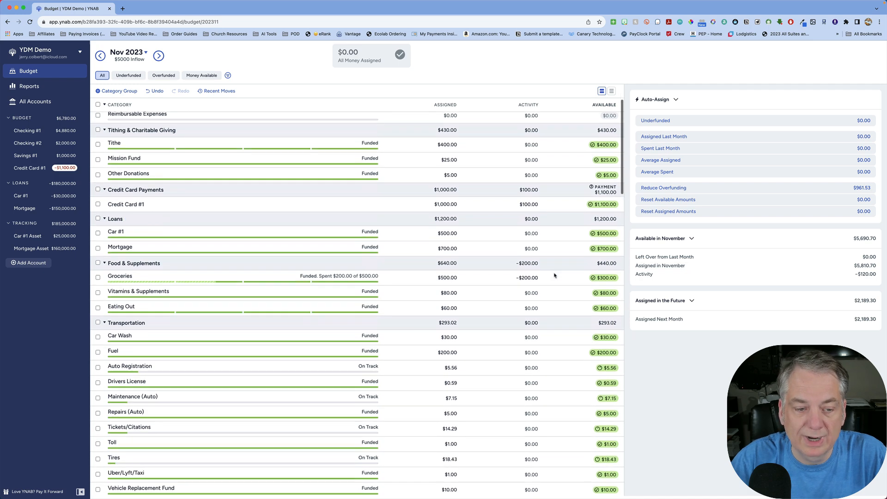
scroll(557, 273, down, 5)
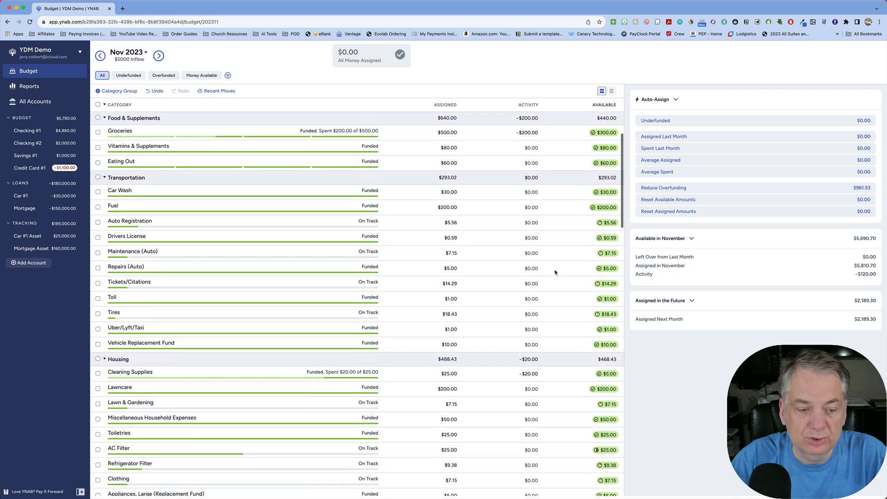
scroll(556, 272, up, 6)
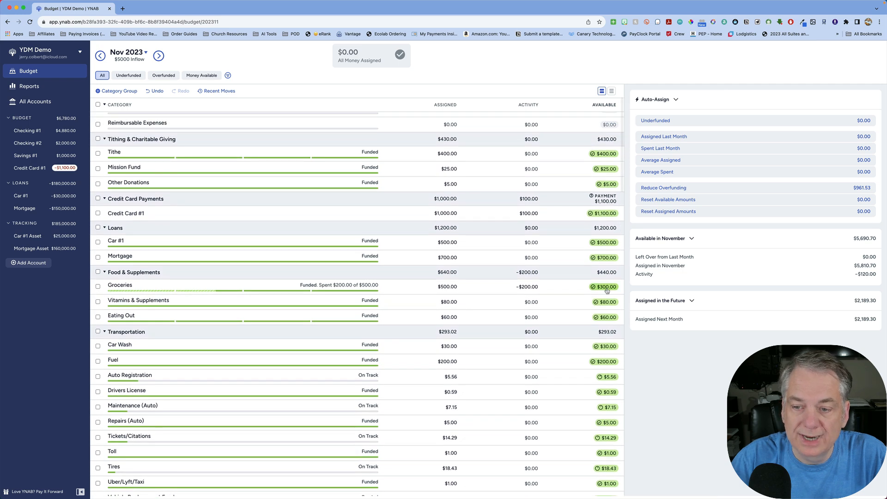
mouse_move(608, 289)
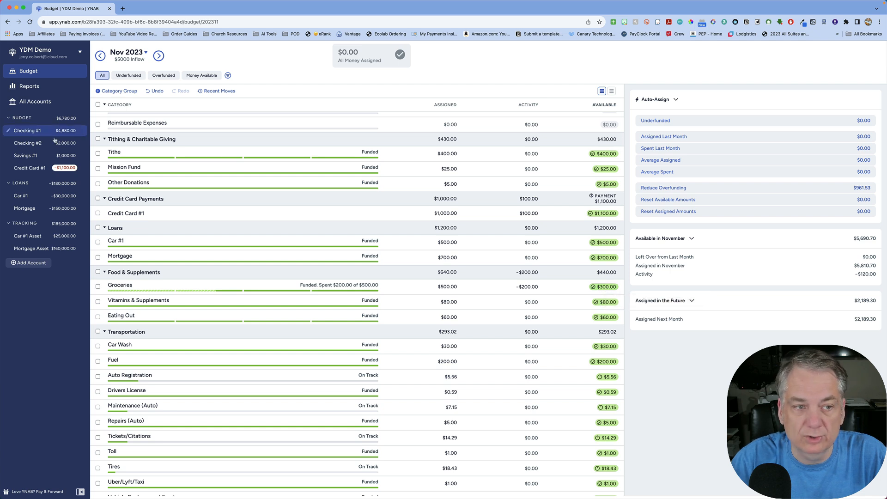
scroll(603, 294, up, 1)
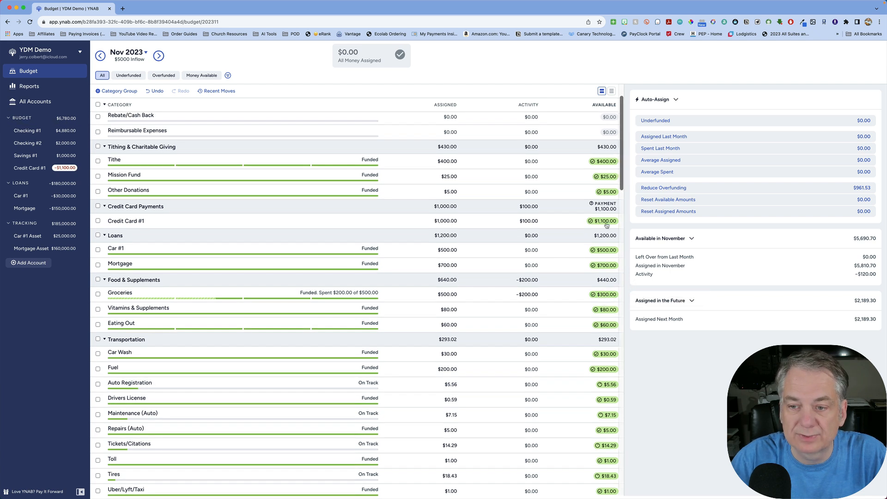
mouse_move(603, 225)
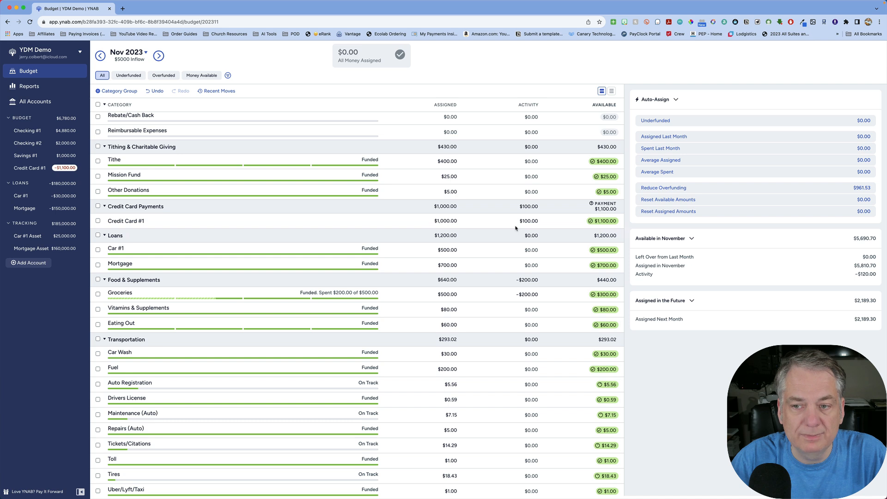
- Record a payment from Checking #1 to Credit Card #1 dated 11/04/2023 with an outflow of 1100, and save it
click(449, 177)
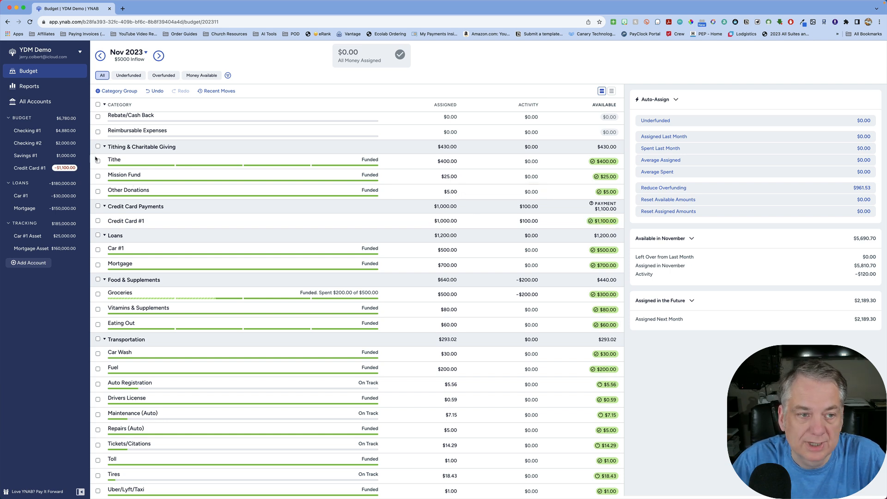
click(38, 131)
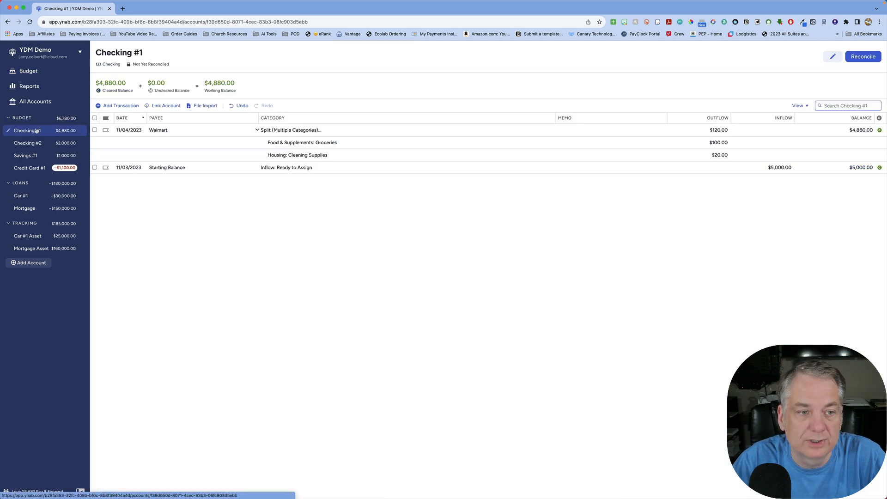
click(126, 106)
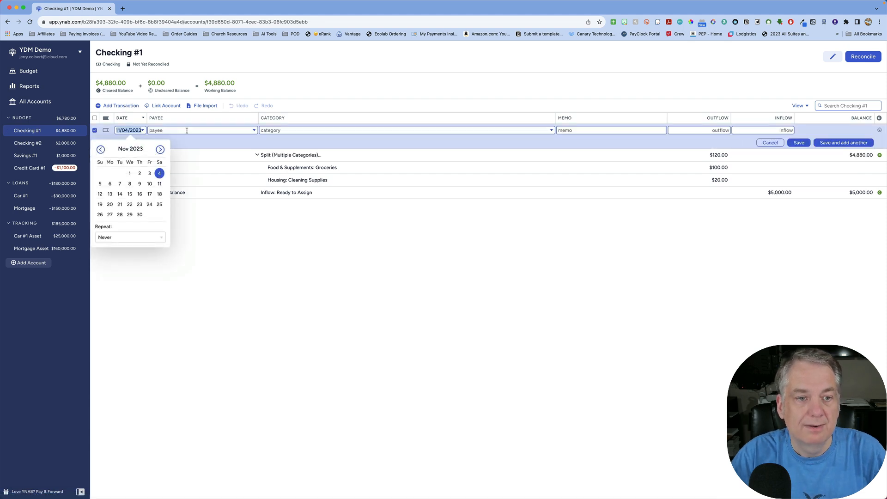
click(187, 130)
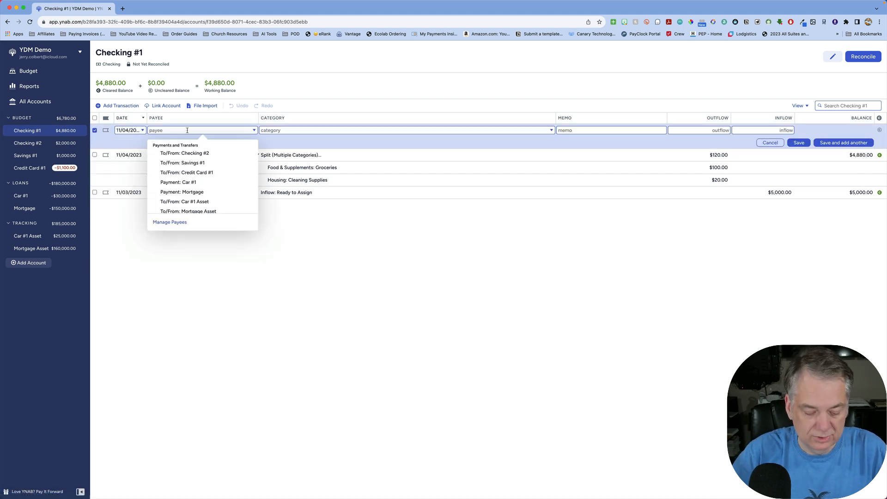
text(Credit Card)
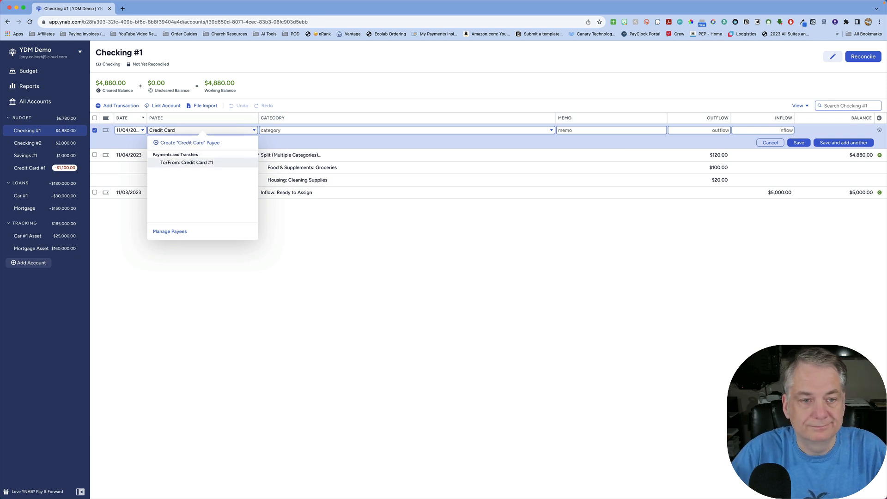
click(203, 165)
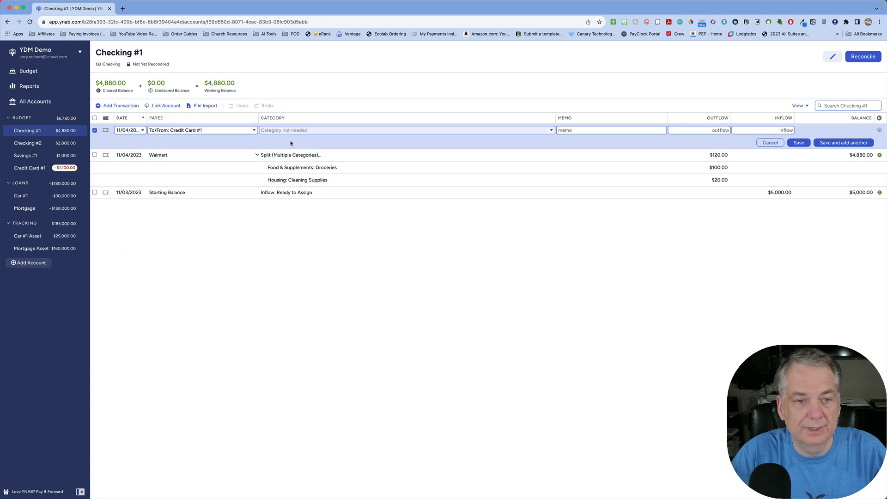
click(215, 131)
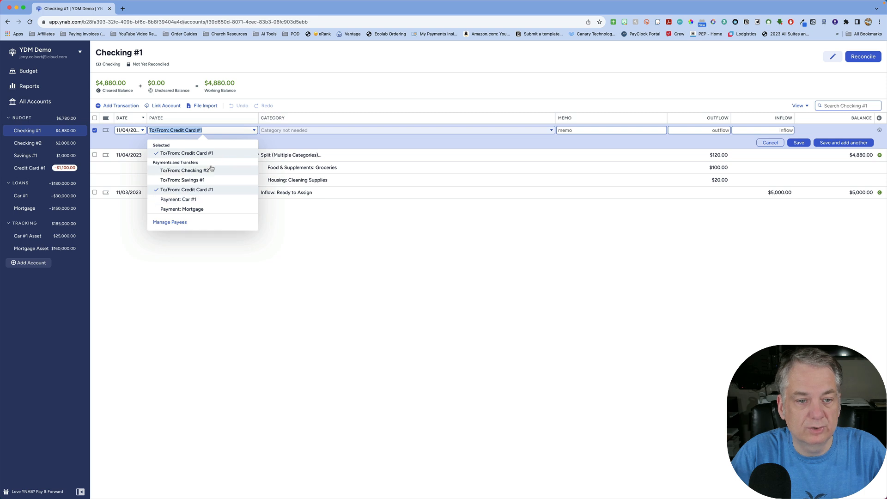
click(303, 130)
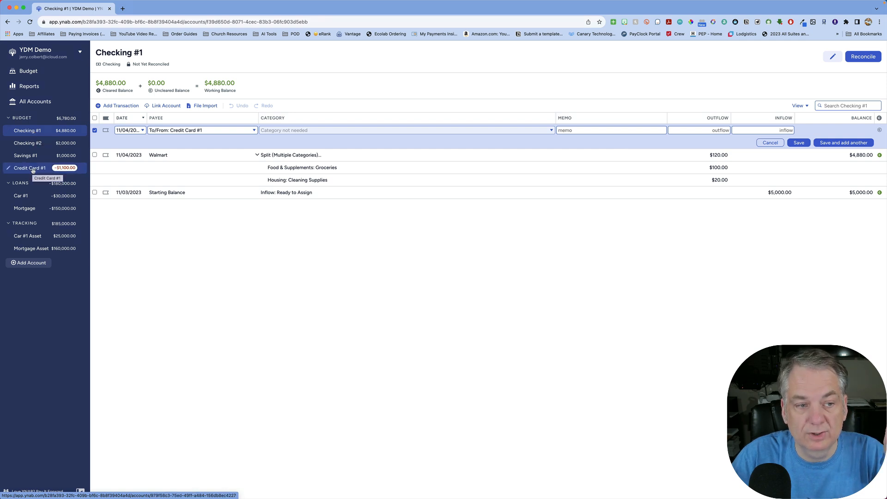
click(716, 131)
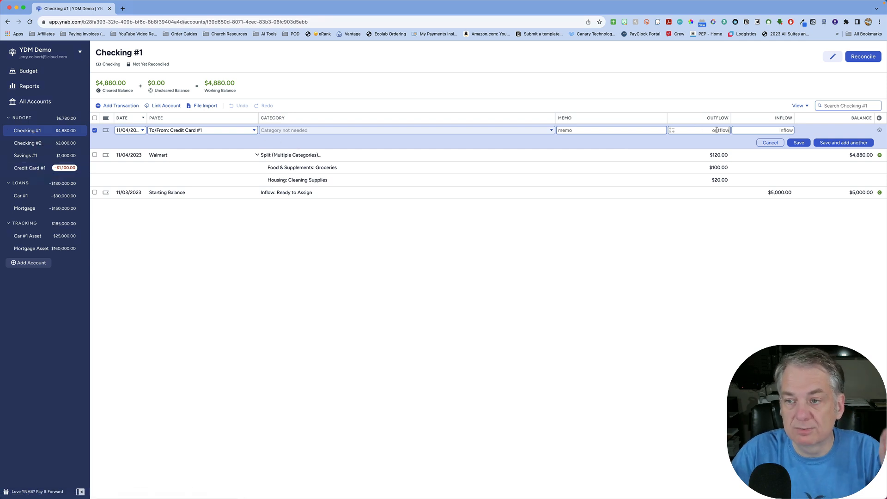
text(1100)
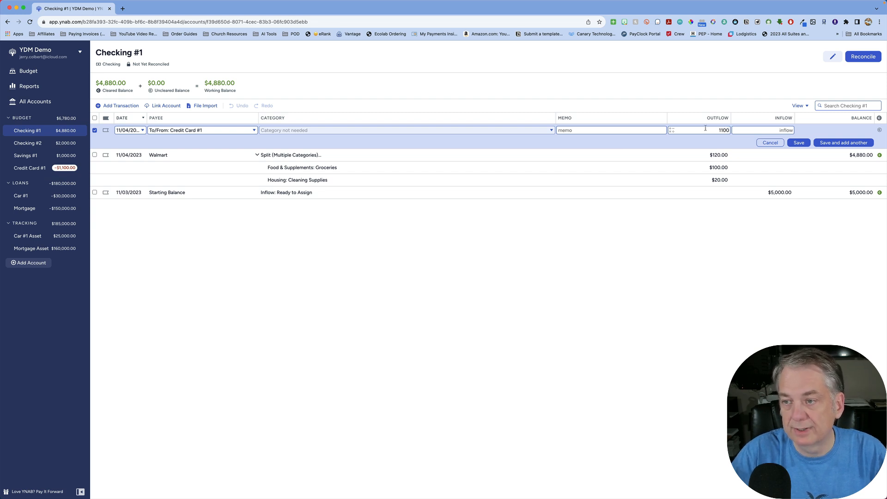
click(807, 145)
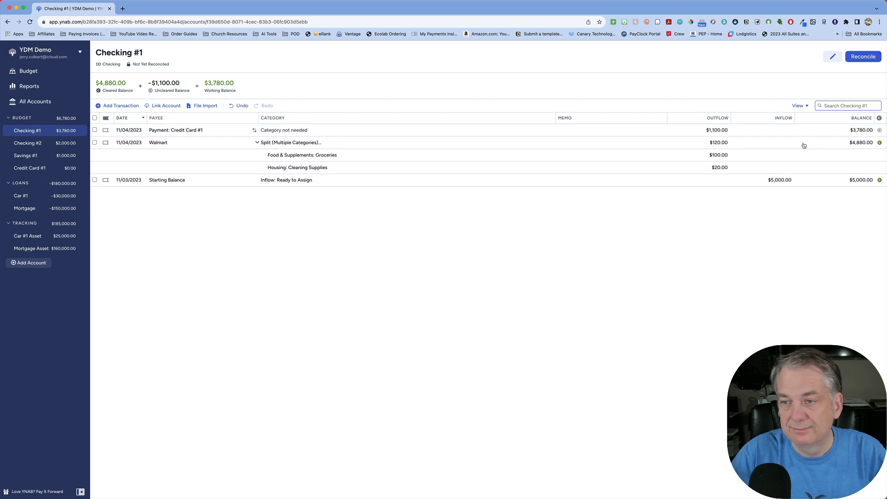
- Examine how the card payment affects the Credit Card #1 payment category and the spending categories in the November 2023 budget
click(41, 73)
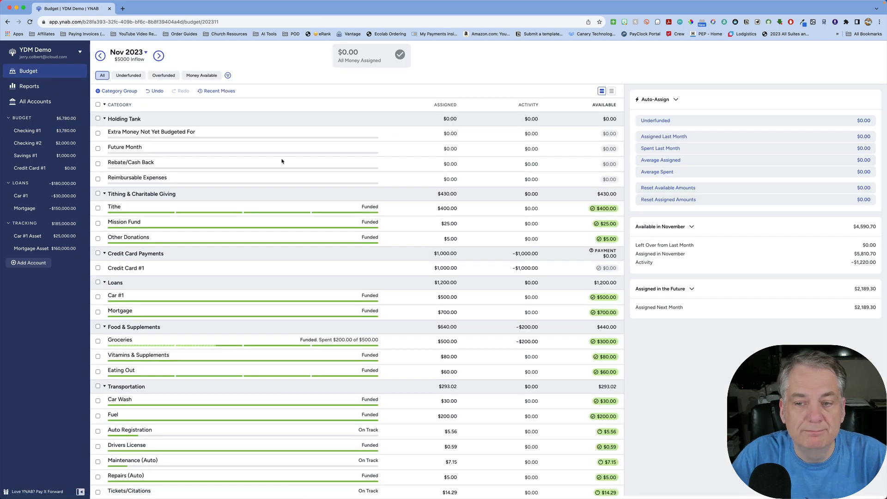
click(439, 238)
scroll(522, 245, down, 1)
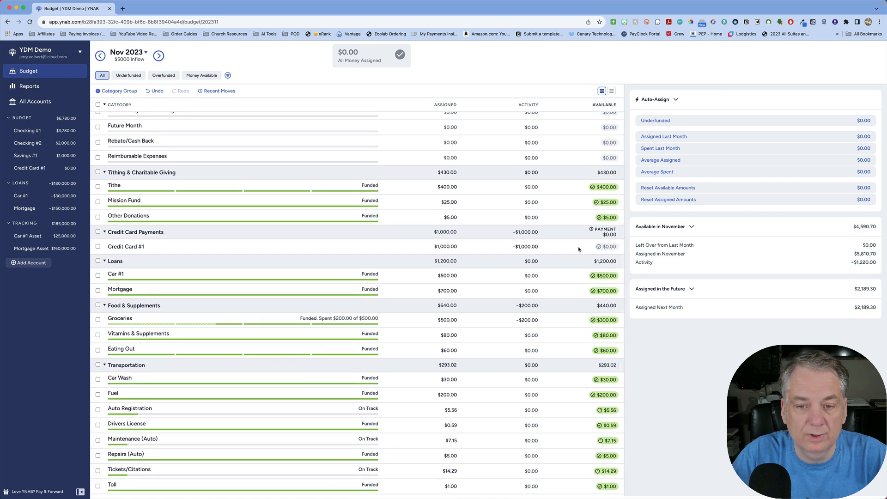
scroll(579, 249, down, 3)
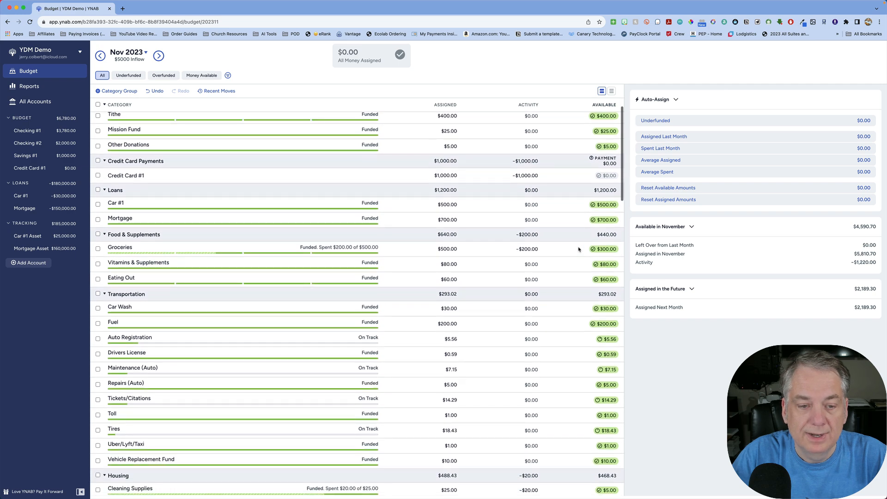
scroll(579, 249, down, 4)
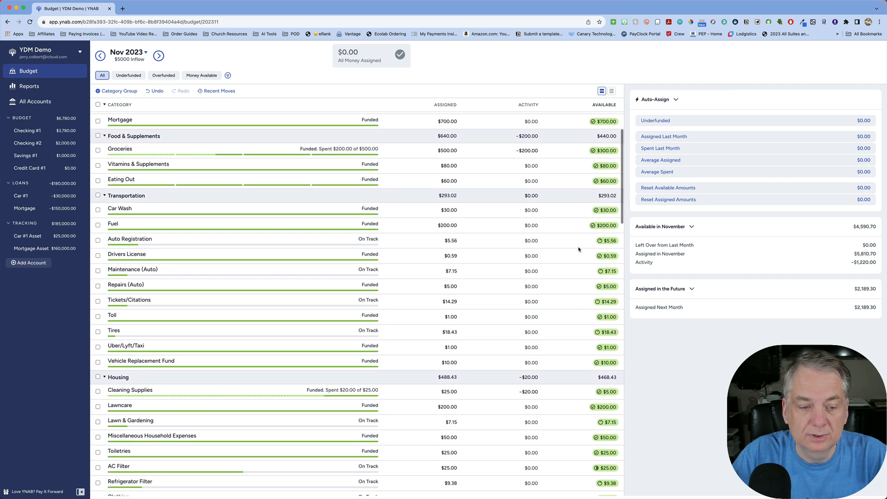
scroll(578, 249, down, 1)
scroll(579, 249, up, 2)
scroll(579, 250, up, 4)
scroll(550, 251, up, 3)
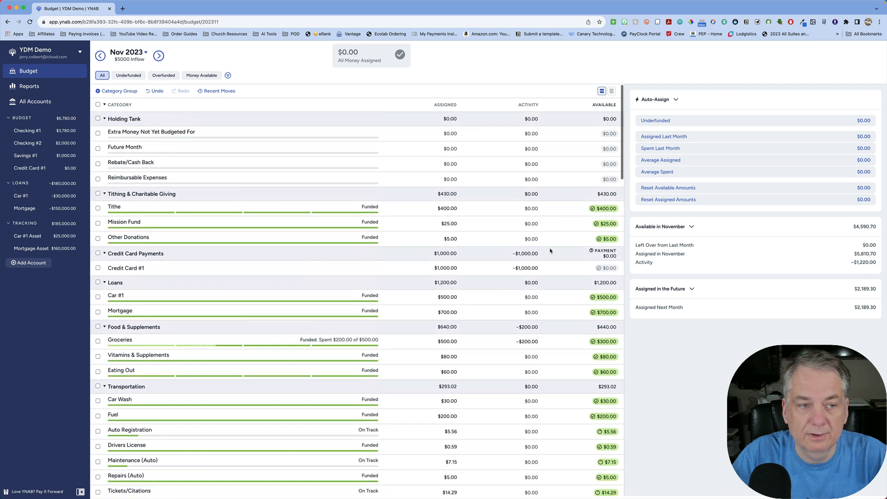
- Compare the payment entry in the Checking #1 register with the Credit Card Payments and Groceries amounts in the budget
click(50, 132)
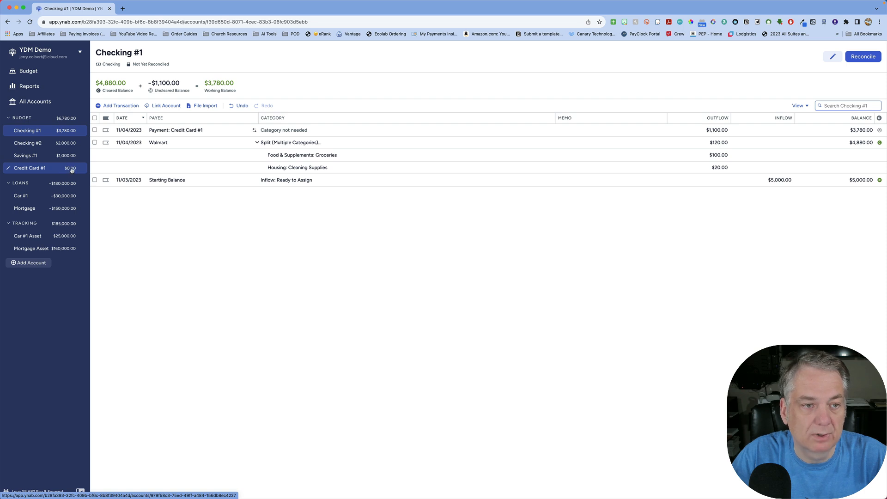
click(52, 73)
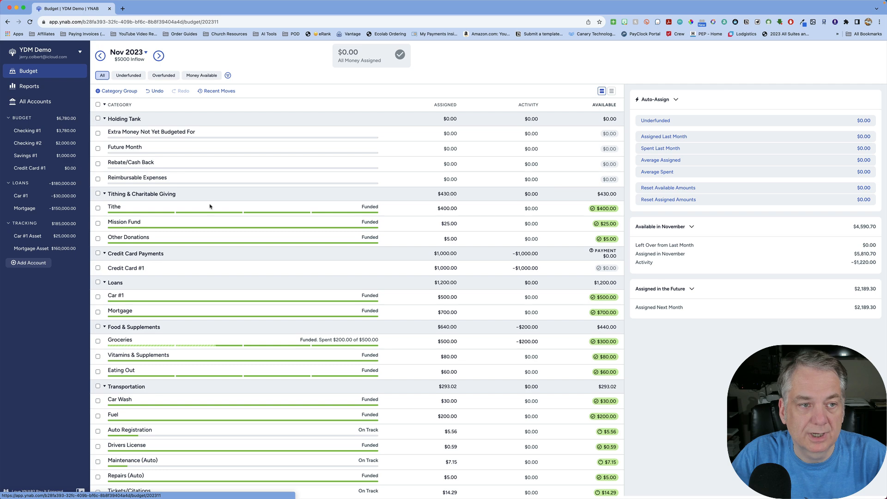
scroll(575, 285, down, 2)
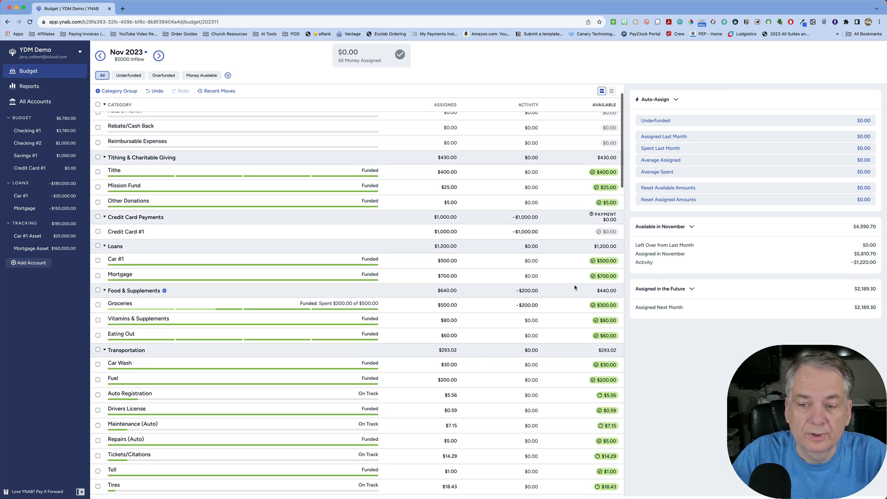
scroll(575, 288, down, 2)
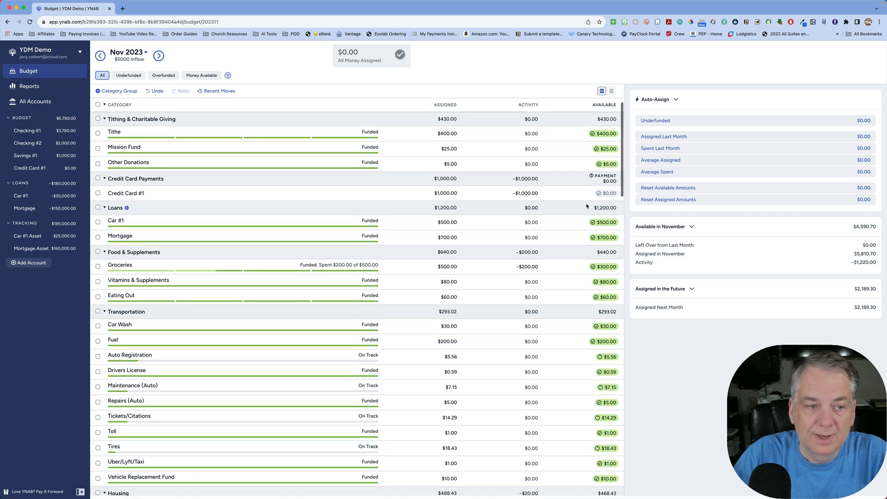
- Set the outflow of the Credit Card #1 payment in Checking #1 to 500, save it, and check the card's available amount in the budget
click(46, 134)
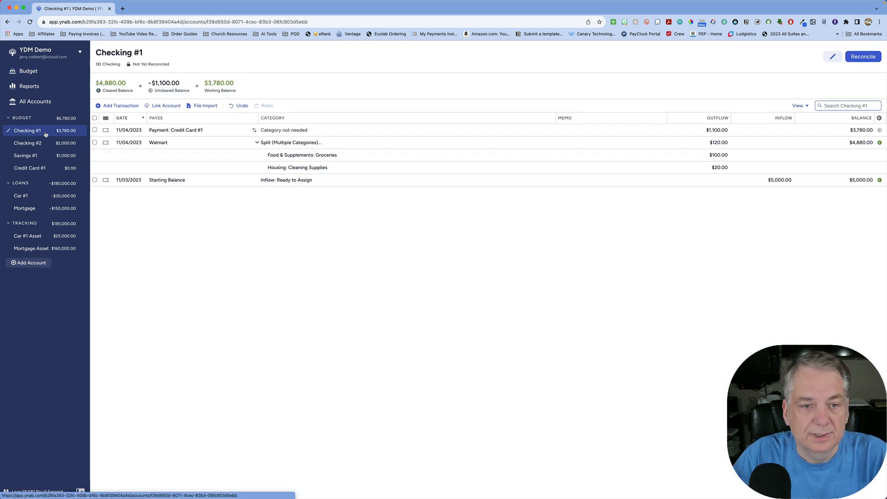
click(718, 130)
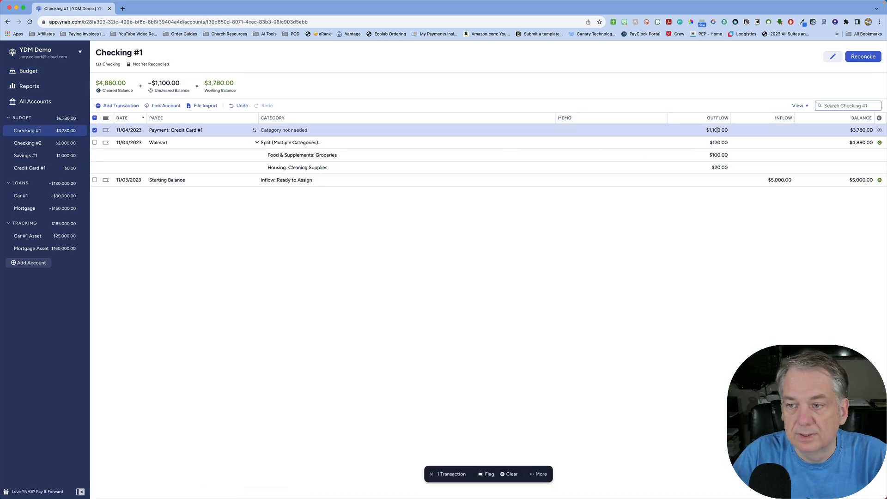
click(718, 130)
text(500)
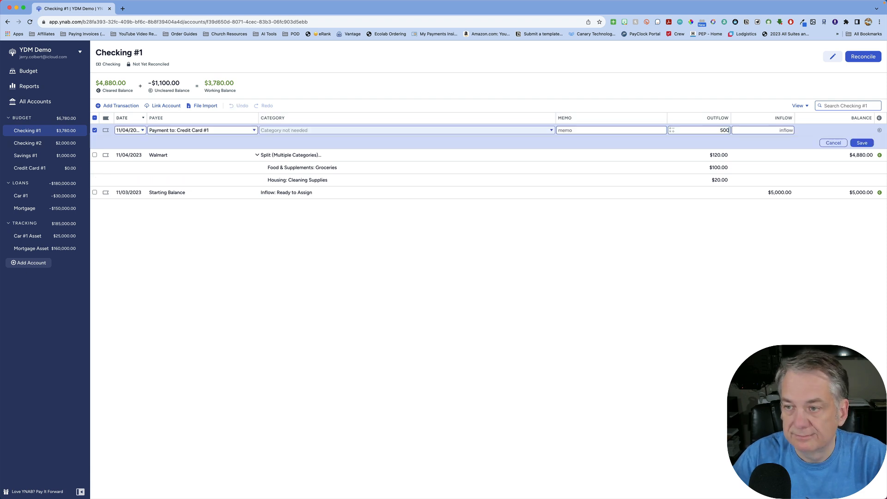
click(863, 143)
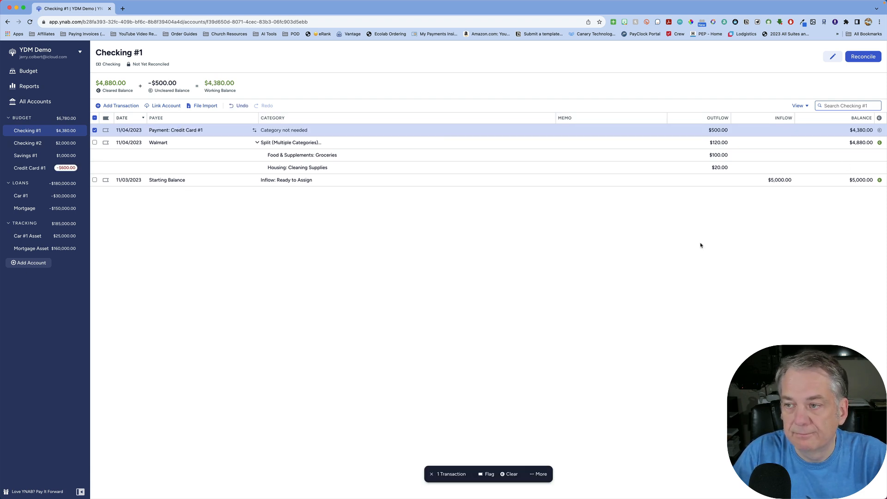
click(42, 73)
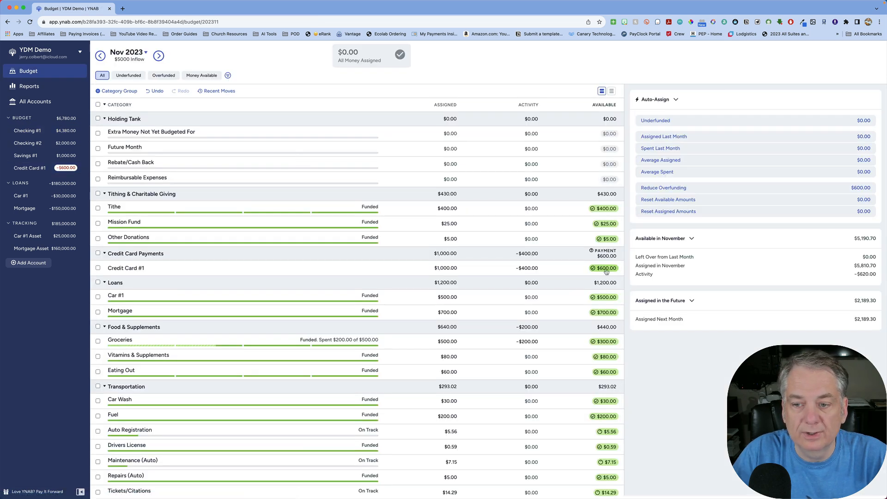
mouse_move(608, 272)
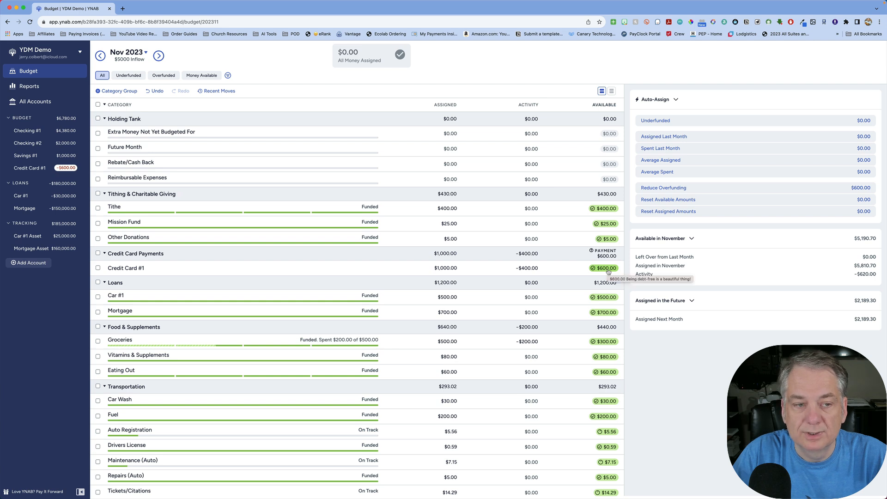